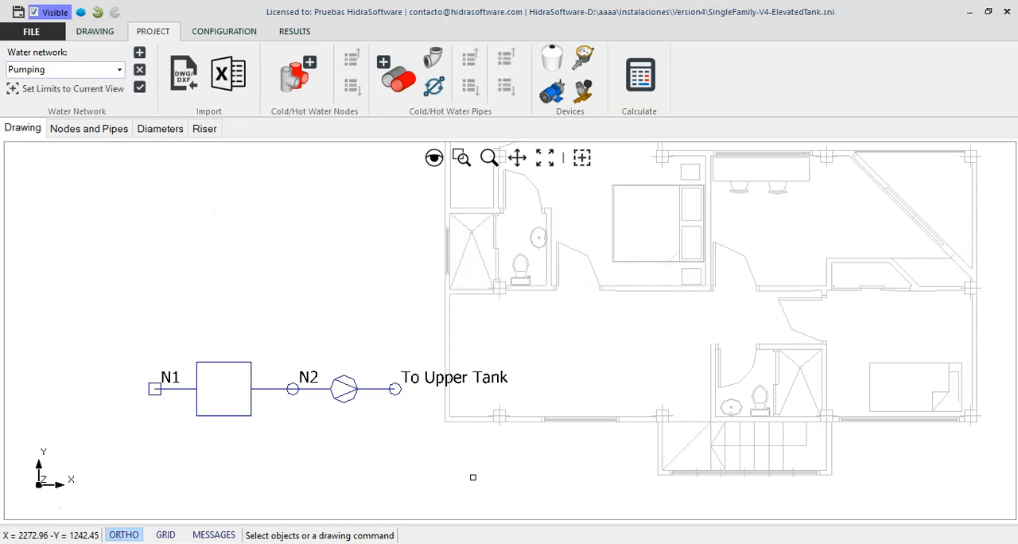
# - Open the Pumps Manager from the device configuration
pyautogui.click(468, 477)
pyautogui.click(253, 32)
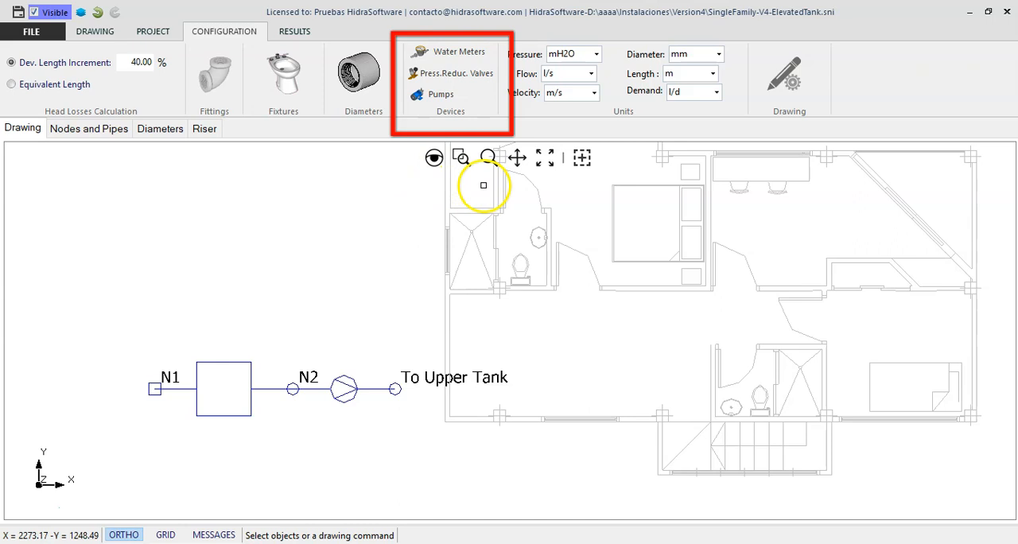
pyautogui.click(465, 97)
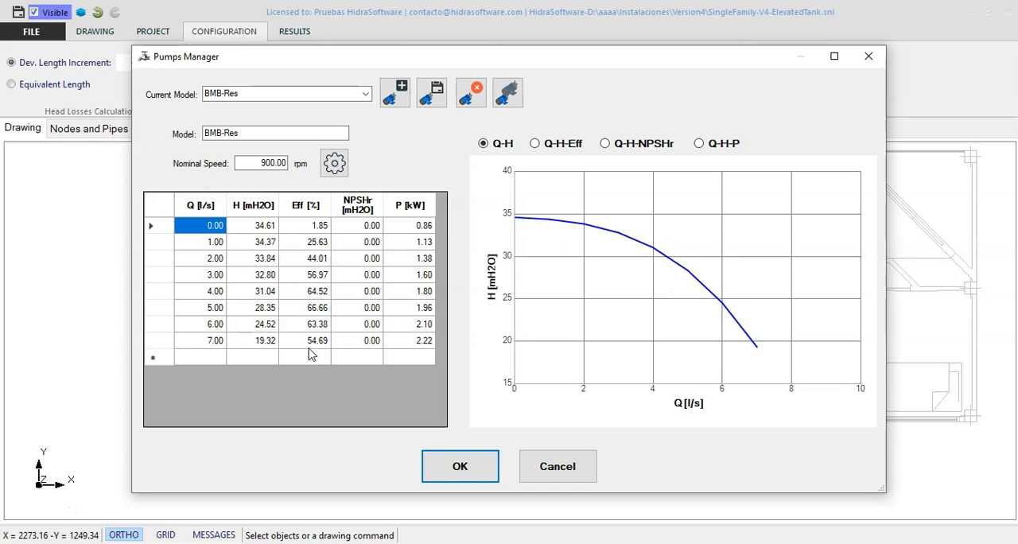
# - Look through the pump models Bmb-2578-1100rpm, Bmb-2578-1300rpm and Bmb-2578-900rpm, and return to BMB-Res
pyautogui.click(365, 94)
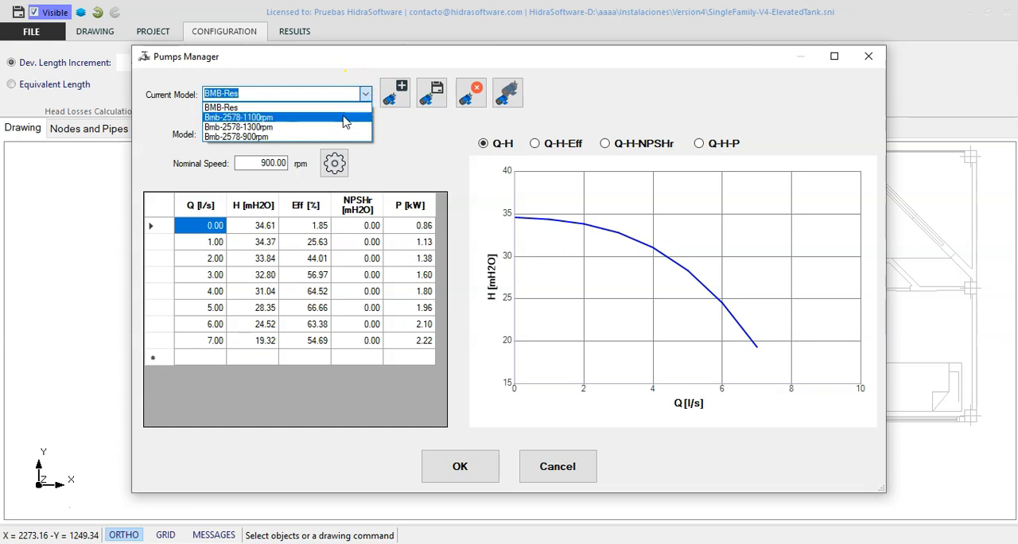
pyautogui.click(344, 120)
pyautogui.click(362, 95)
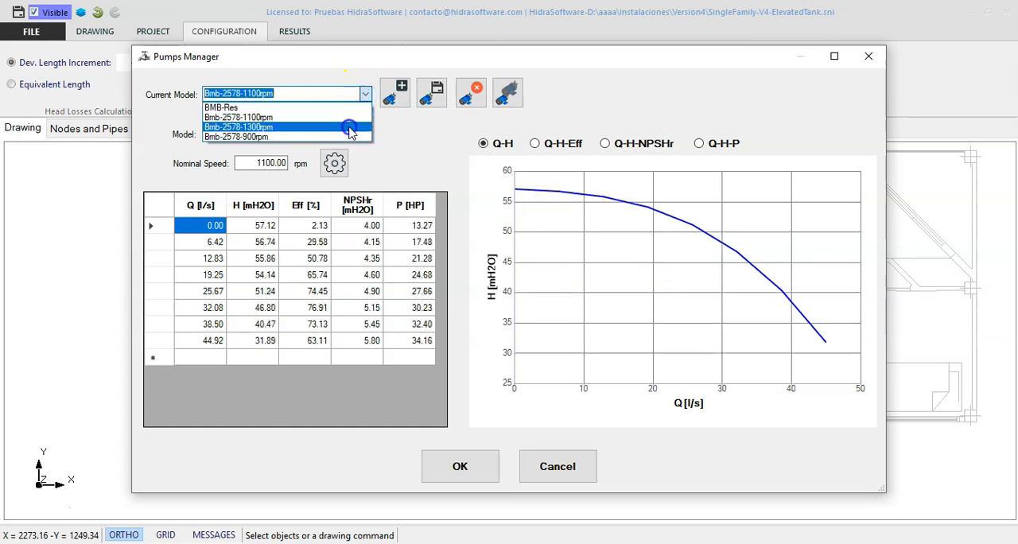
pyautogui.click(350, 127)
pyautogui.click(365, 95)
pyautogui.click(350, 136)
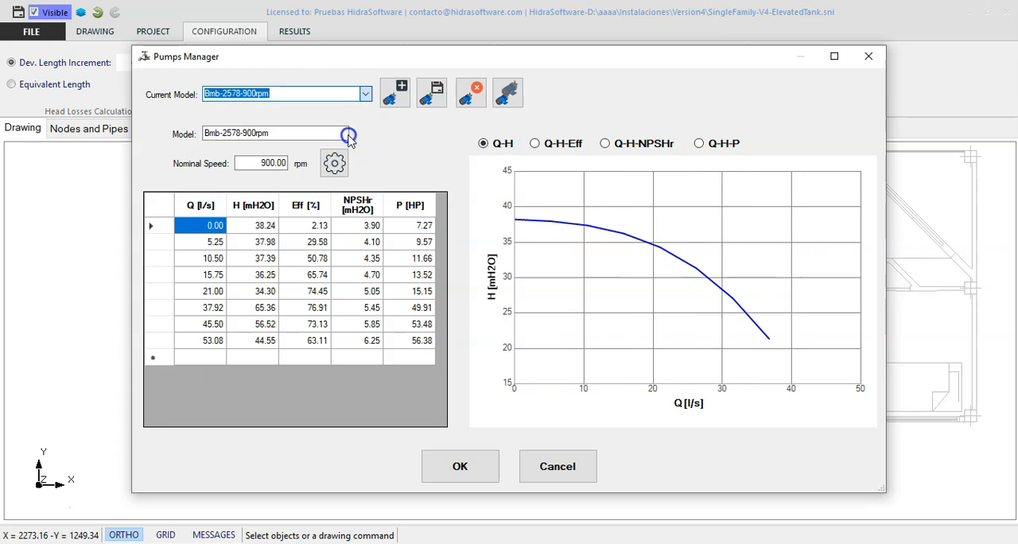
pyautogui.click(358, 95)
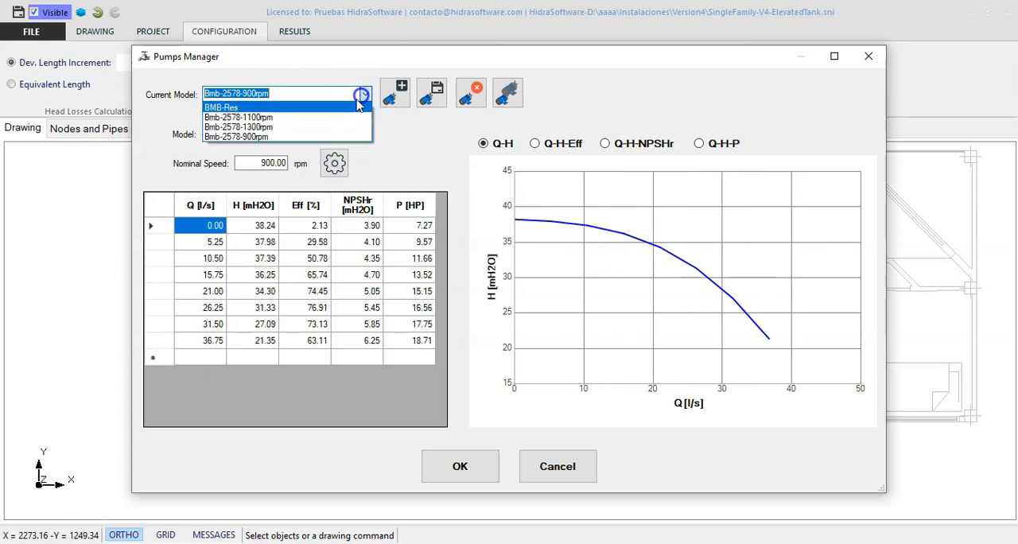
pyautogui.click(352, 103)
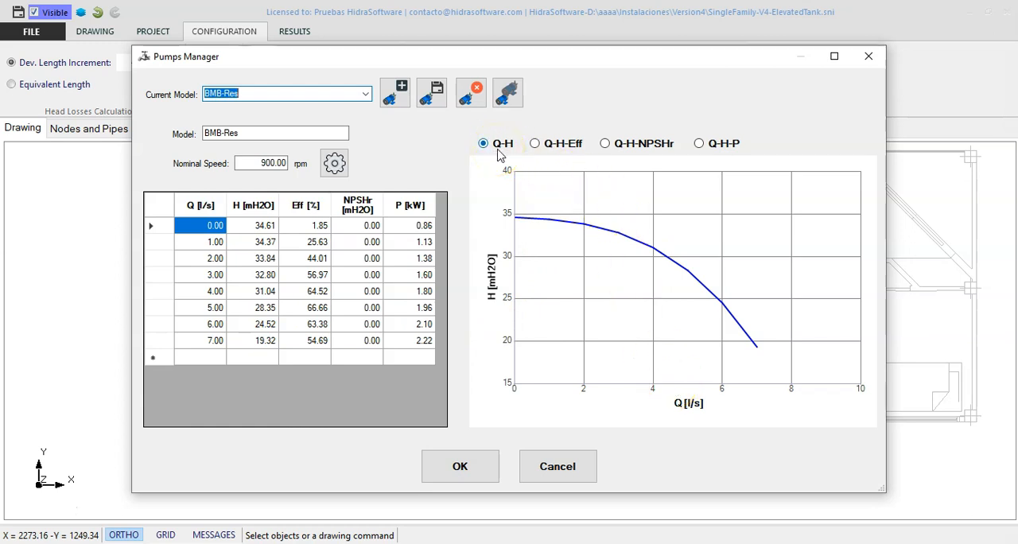
# - View the BMB-Res pump's Q-H-Eff, Q-H-NPSHr and Q-H-P curves, and return to the Q-H curve
pyautogui.click(566, 148)
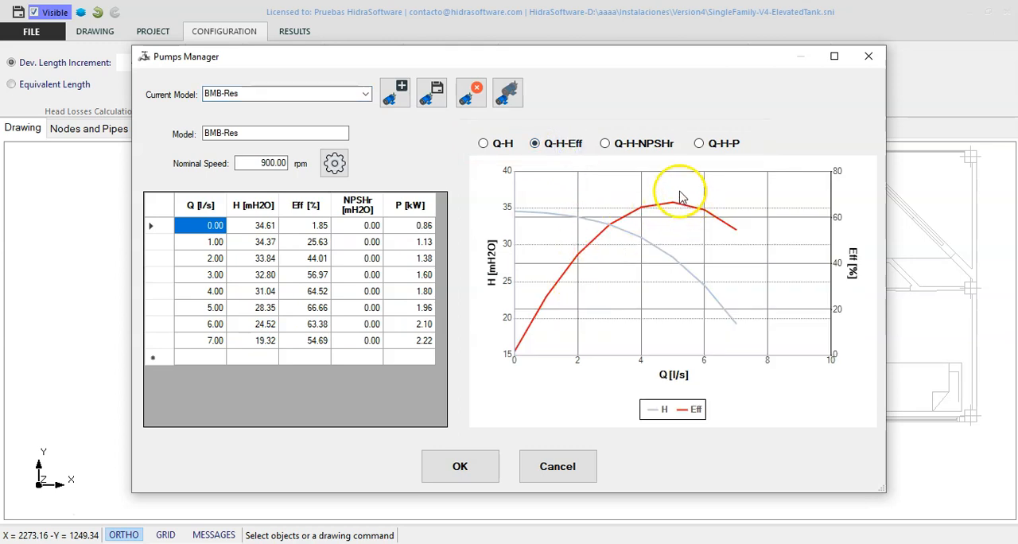
pyautogui.click(659, 143)
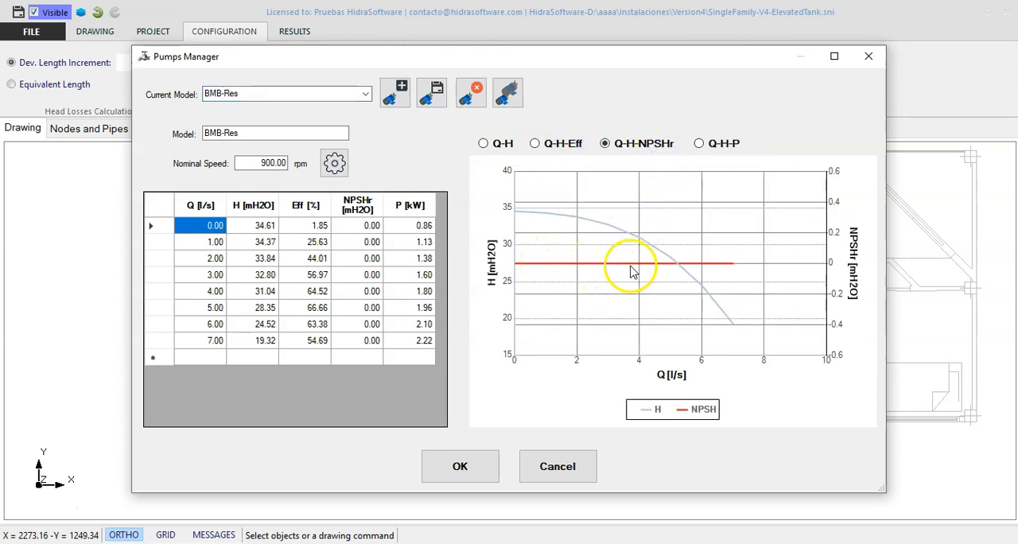
pyautogui.click(719, 146)
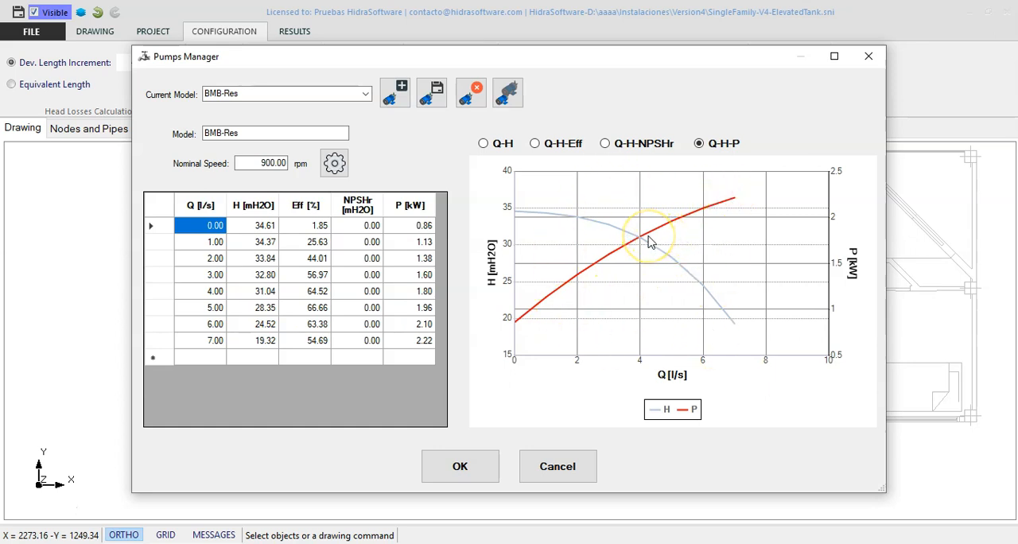
pyautogui.click(506, 143)
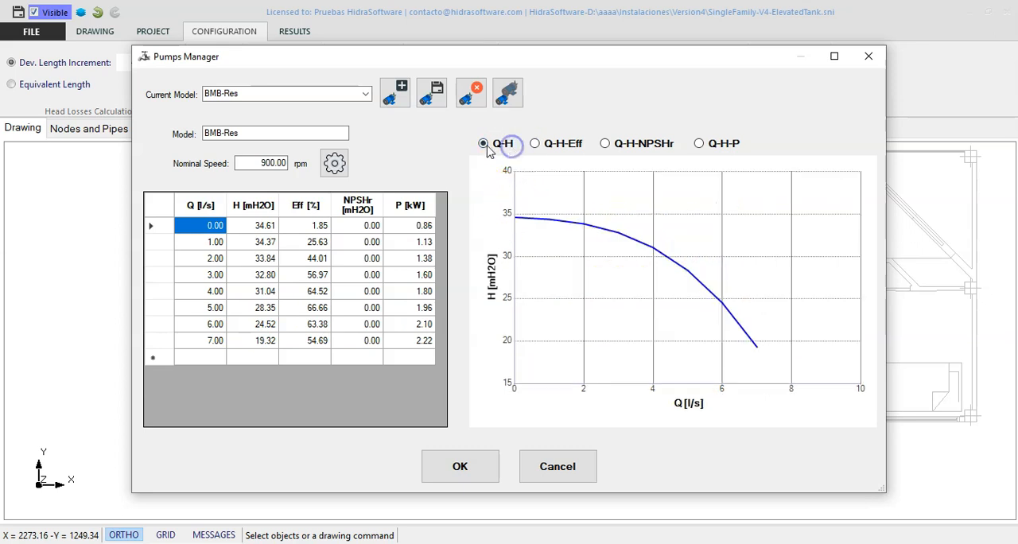
# - Create a new pump model with manual data entry and start the first row of its characteristics table
pyautogui.click(402, 105)
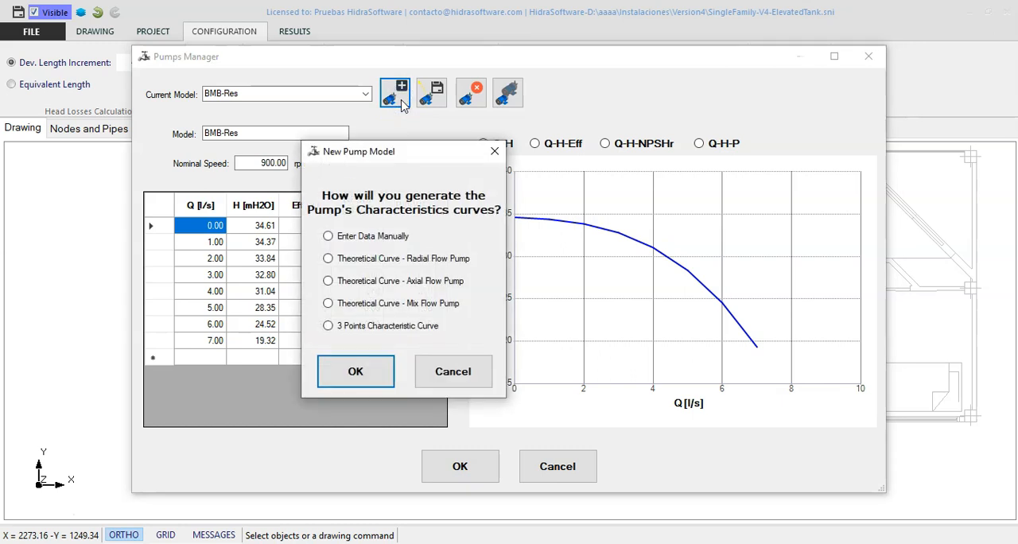
pyautogui.click(371, 237)
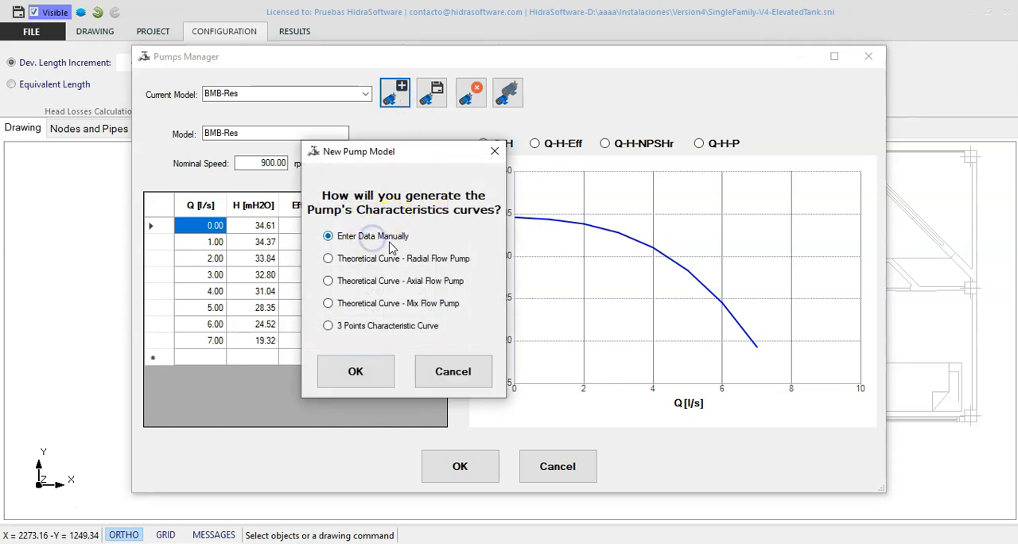
pyautogui.click(370, 378)
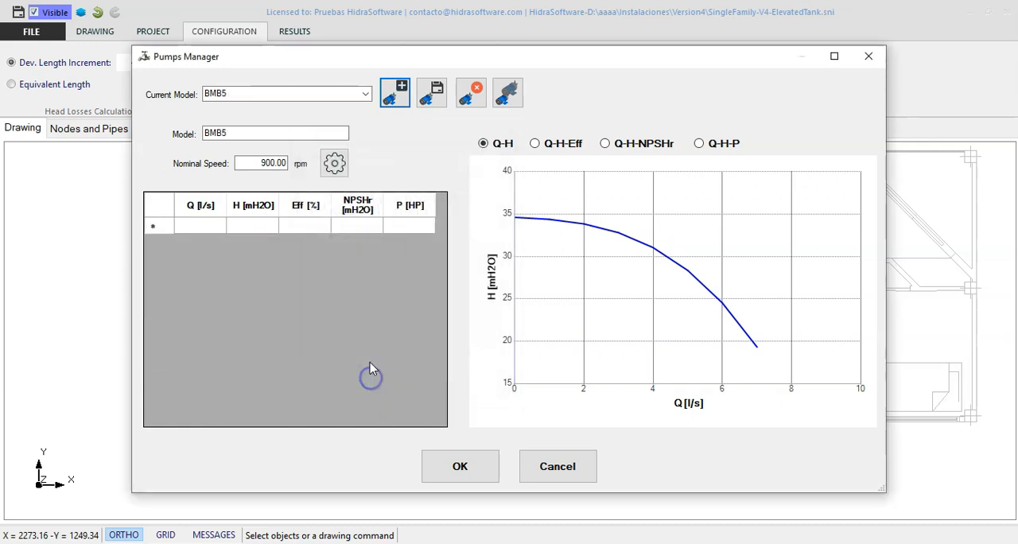
pyautogui.click(201, 226)
pyautogui.click(262, 226)
pyautogui.click(312, 228)
pyautogui.click(373, 228)
pyautogui.click(414, 226)
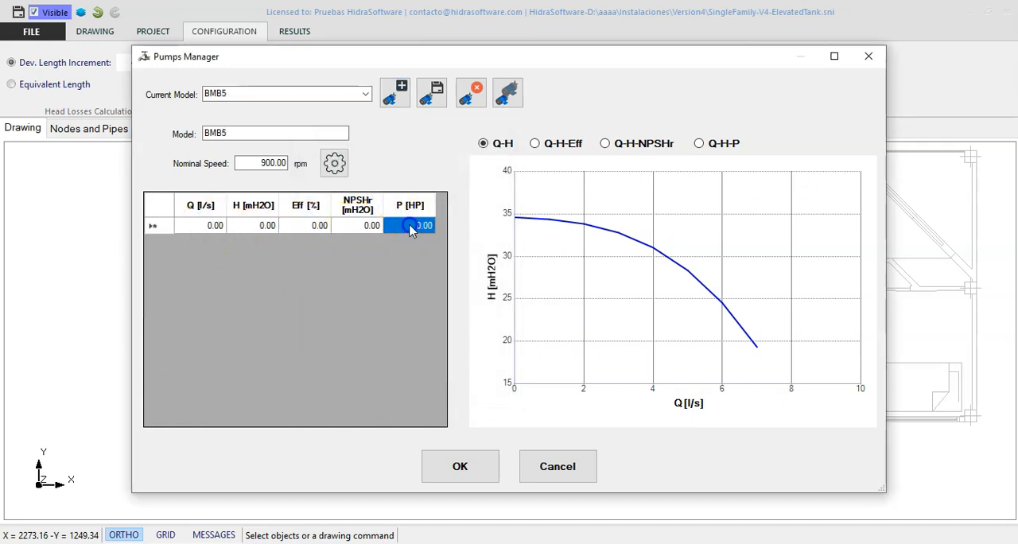
pyautogui.click(203, 227)
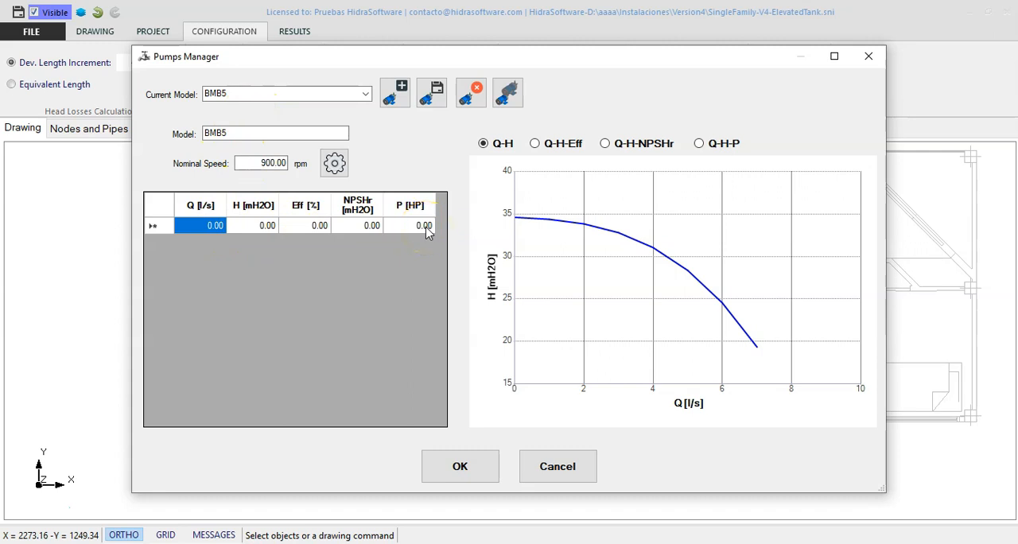
# - Delete the empty pump model BMB5 from the database
pyautogui.click(471, 92)
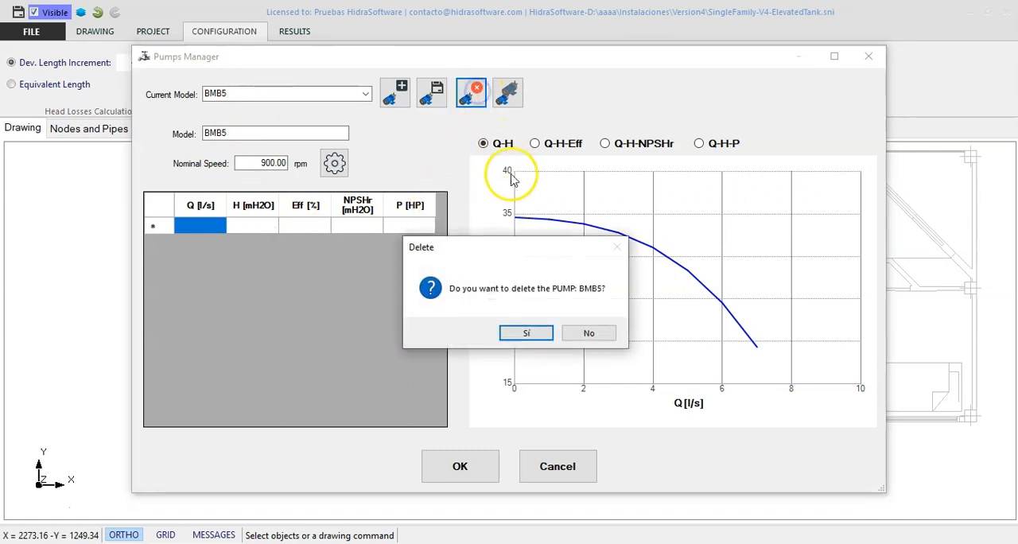
pyautogui.click(531, 333)
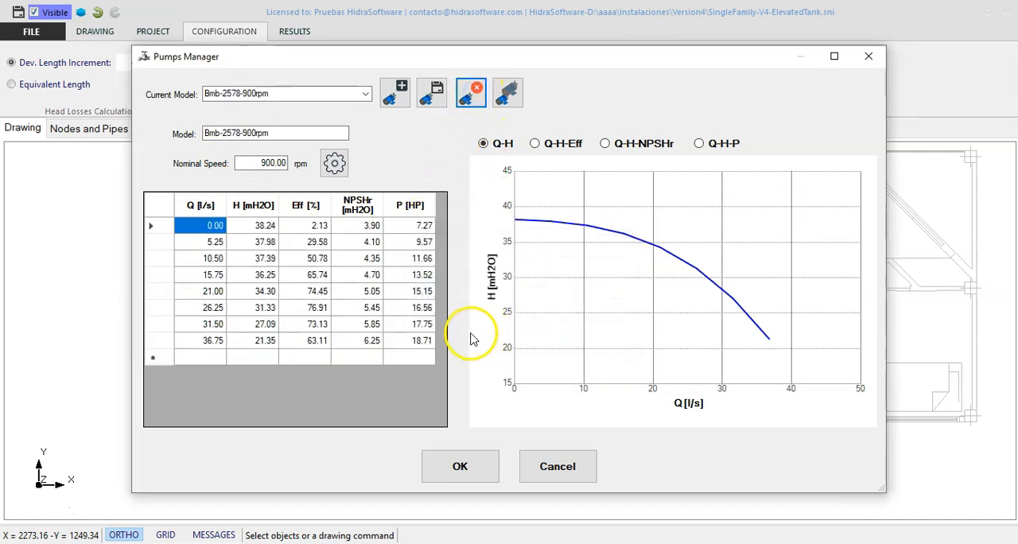
# - Create a pump model from the theoretical radial flow curve with flow 5 l/s, head 35 mH2O, efficiency 68 % and power 1 HP
pyautogui.click(398, 95)
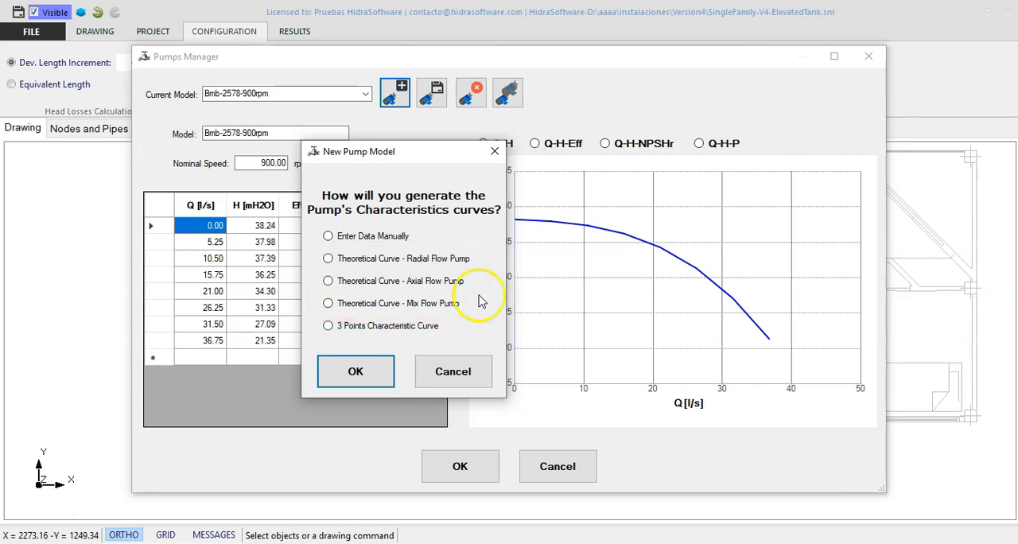
pyautogui.click(461, 259)
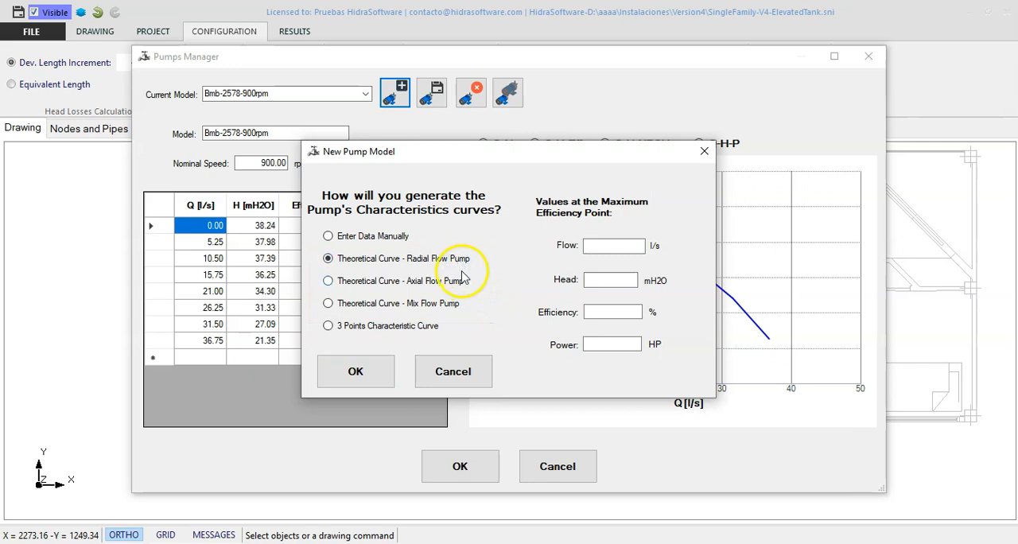
pyautogui.click(628, 244)
pyautogui.write('5')
pyautogui.click(629, 277)
pyautogui.write('35')
pyautogui.click(617, 310)
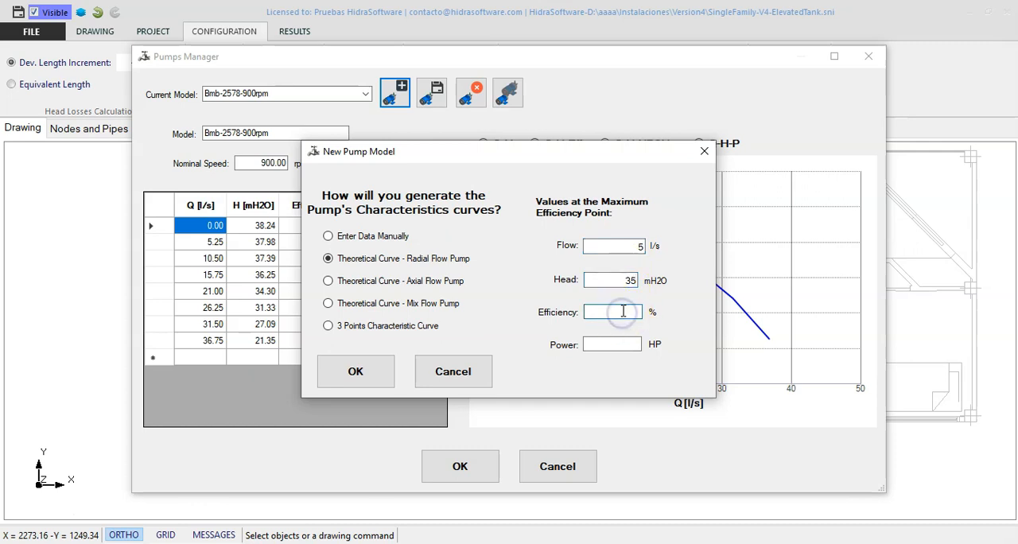
pyautogui.write('68')
pyautogui.click(617, 344)
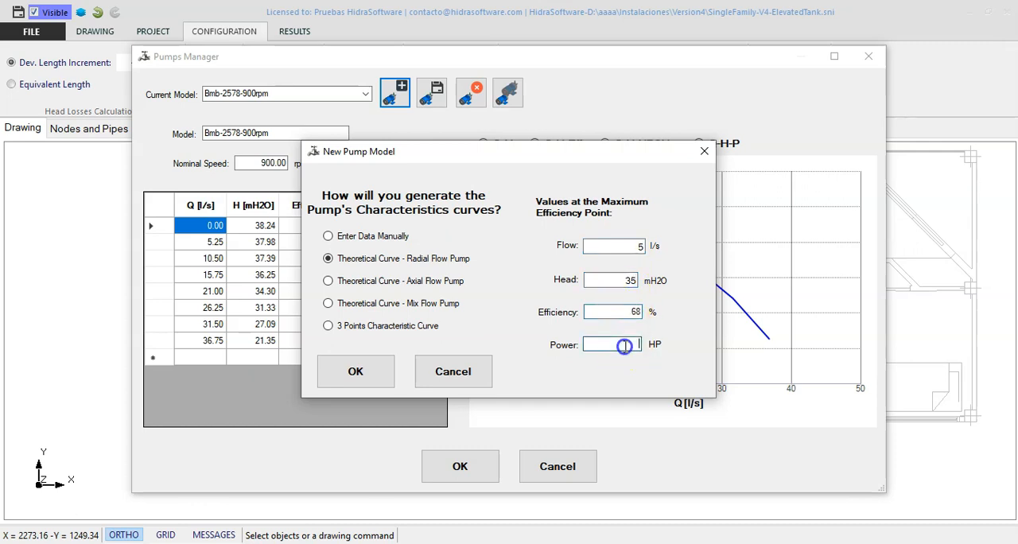
pyautogui.write('1')
pyautogui.click(379, 377)
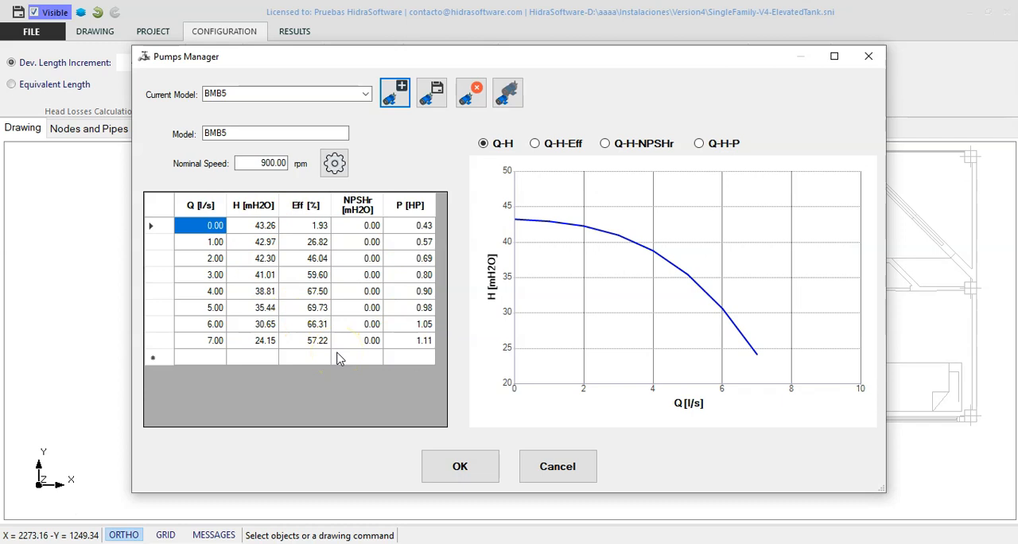
# - Check the NPSHr column of the radial flow pump model BMB5 and delete that model from the database
pyautogui.moveTo(370, 226); pyautogui.dragTo(368, 349)
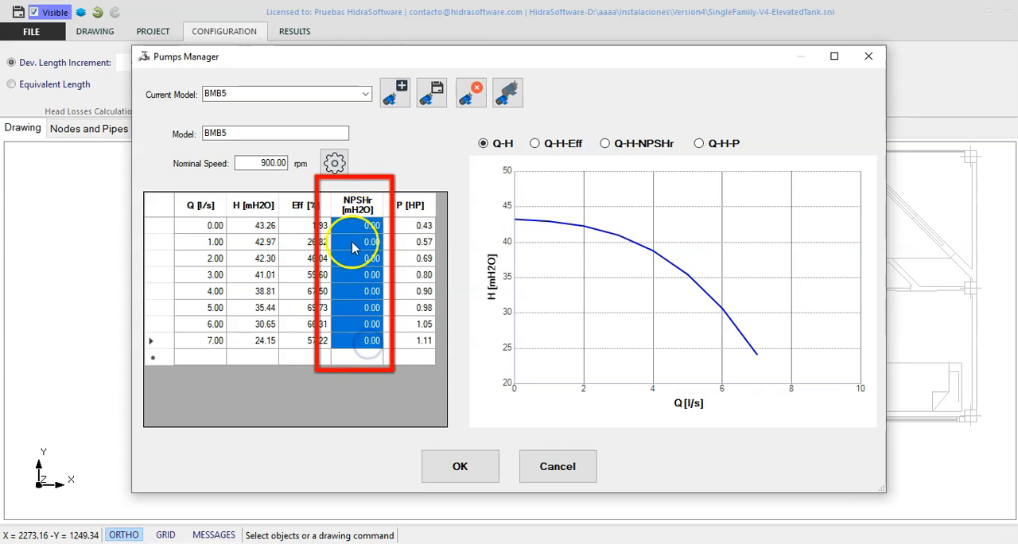
pyautogui.click(359, 359)
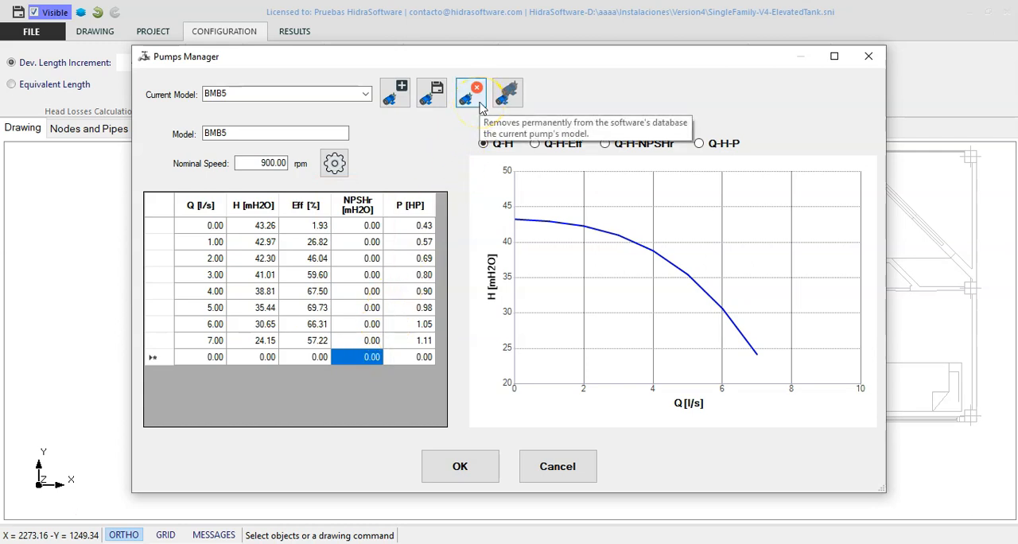
pyautogui.click(480, 104)
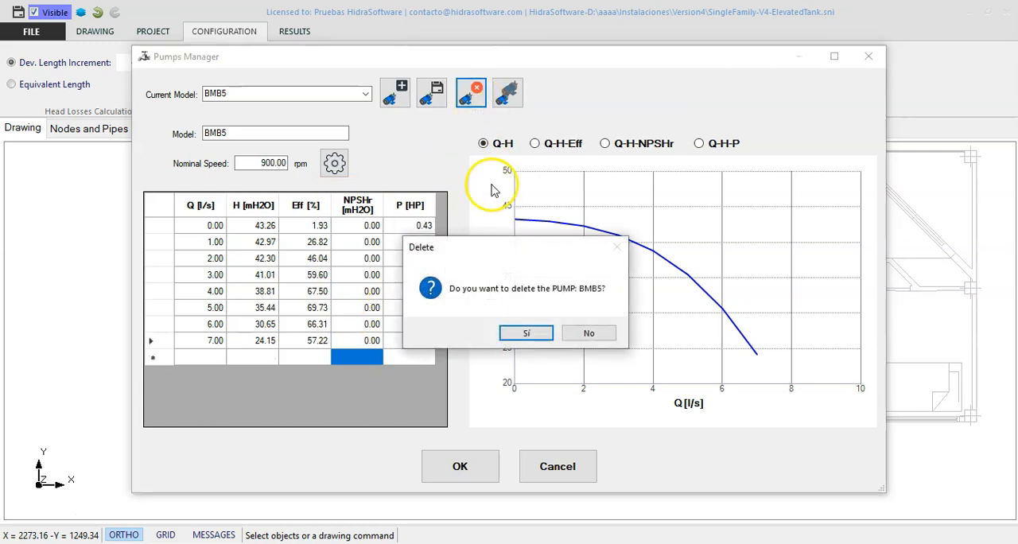
pyautogui.click(533, 334)
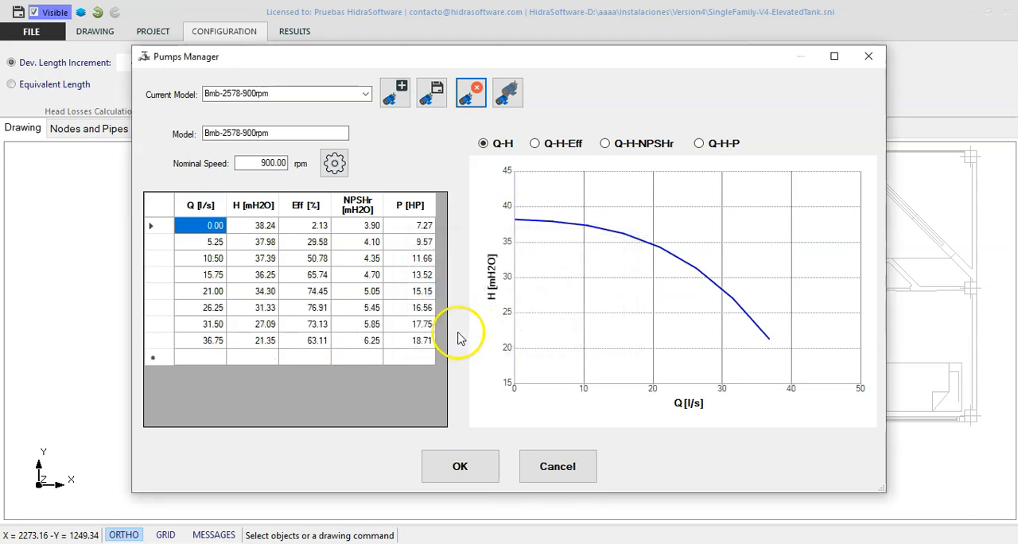
# - View the flow and head fields of the 3 Points Characteristic Curve option for a new pump model, without creating one
pyautogui.click(395, 94)
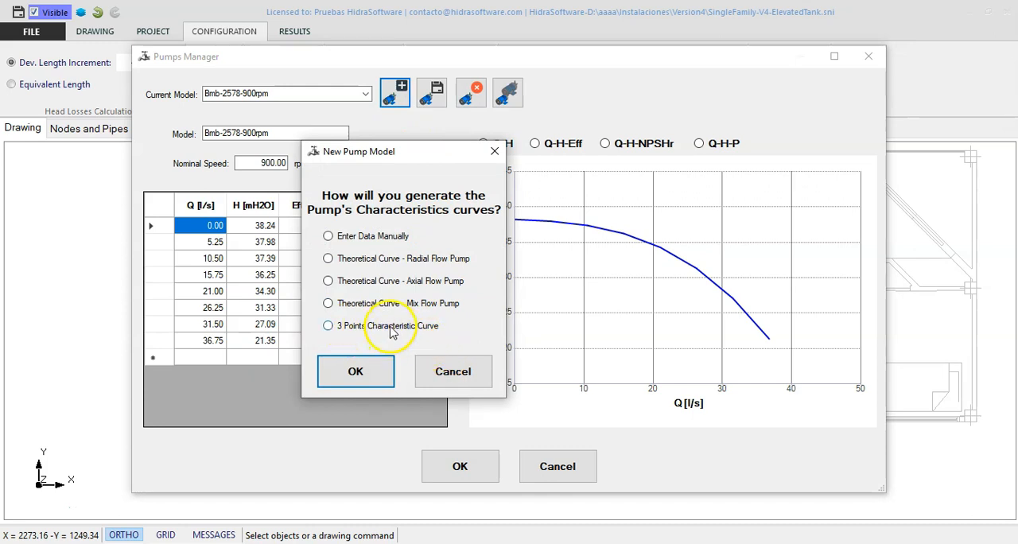
pyautogui.click(402, 334)
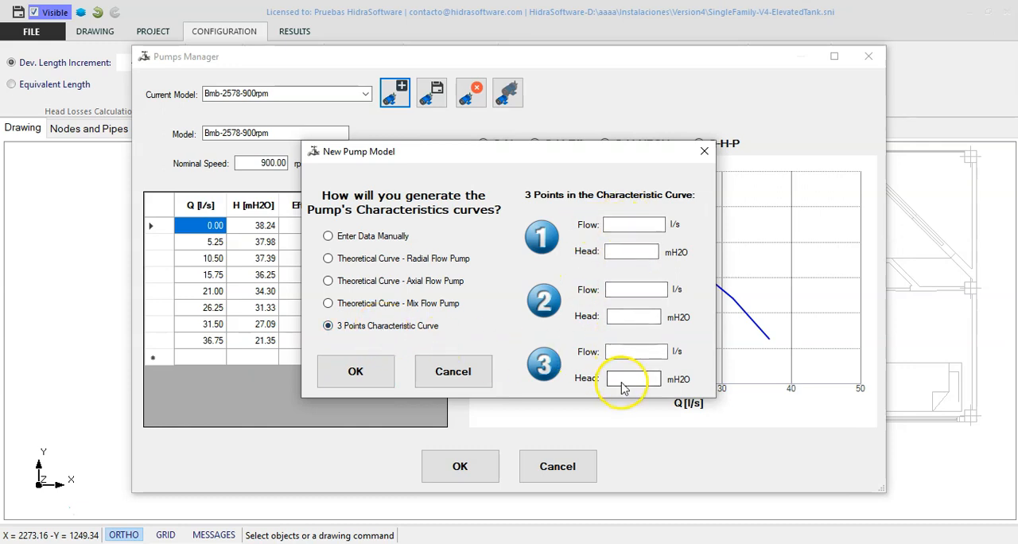
pyautogui.click(471, 371)
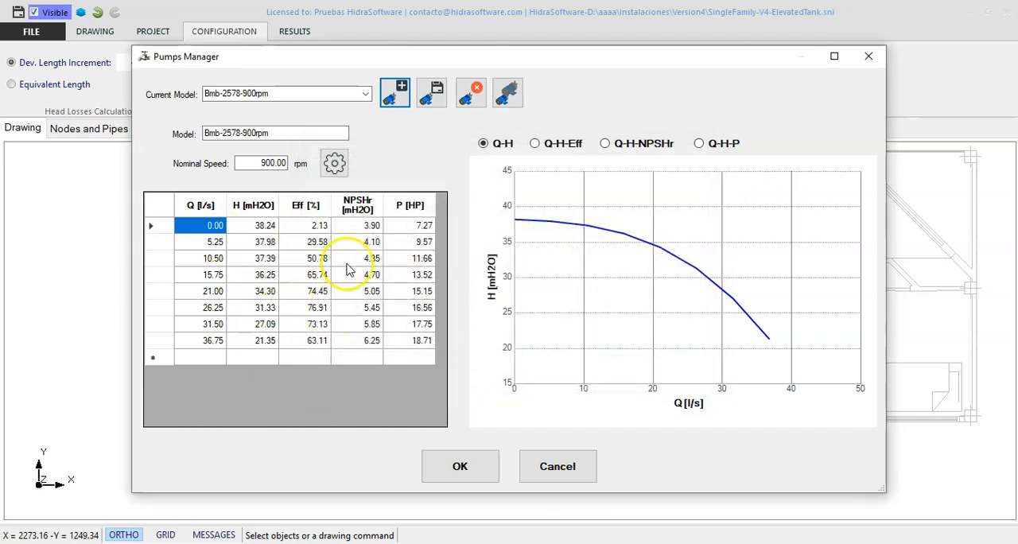
# - Save the Bmb-2578-900rpm pump model to the database and duplicate it
pyautogui.click(440, 118)
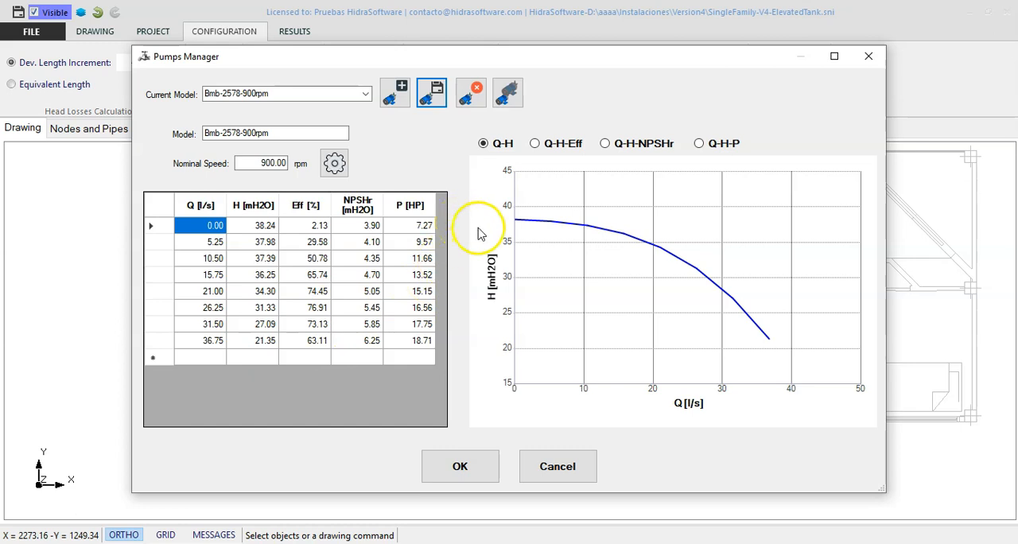
pyautogui.click(365, 93)
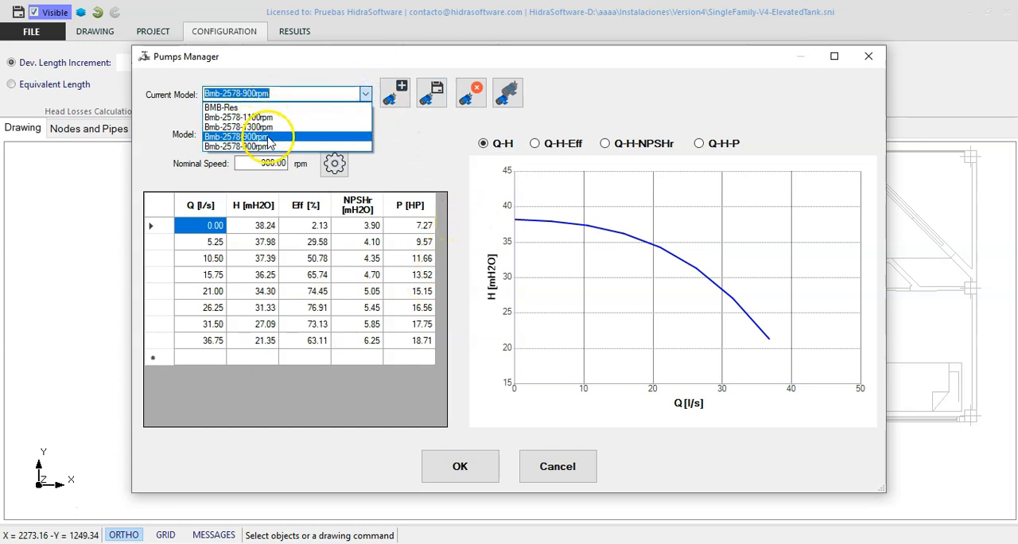
pyautogui.click(267, 137)
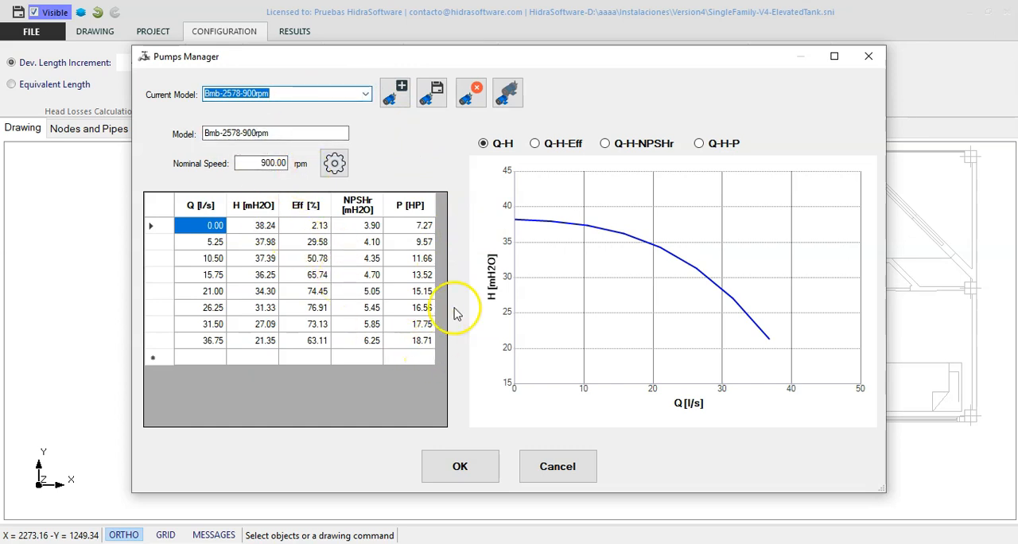
pyautogui.click(516, 106)
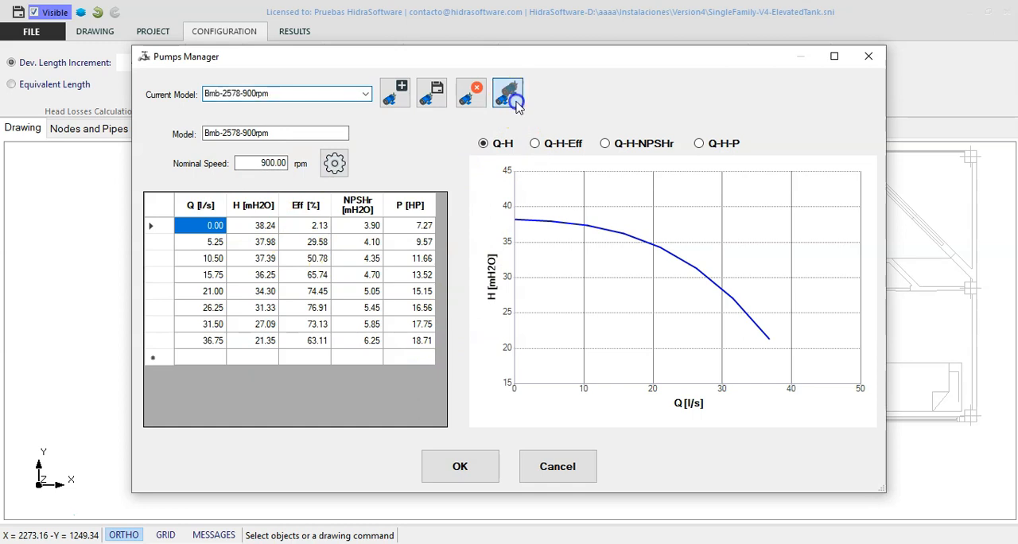
# - Rename the duplicated pump model as Bmb-2578-750rpm and save it to the database
pyautogui.click(315, 135)
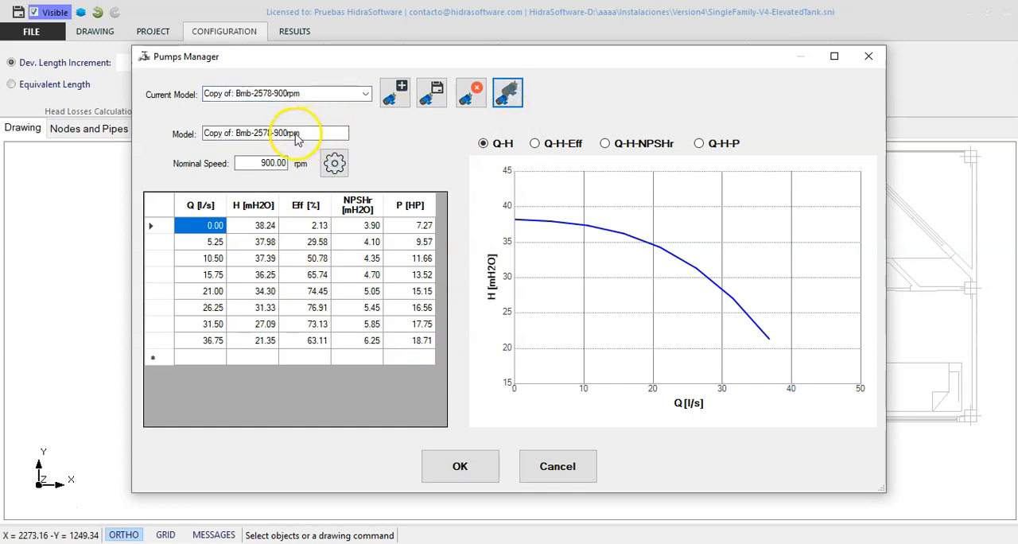
pyautogui.moveTo(243, 130); pyautogui.dragTo(236, 133)
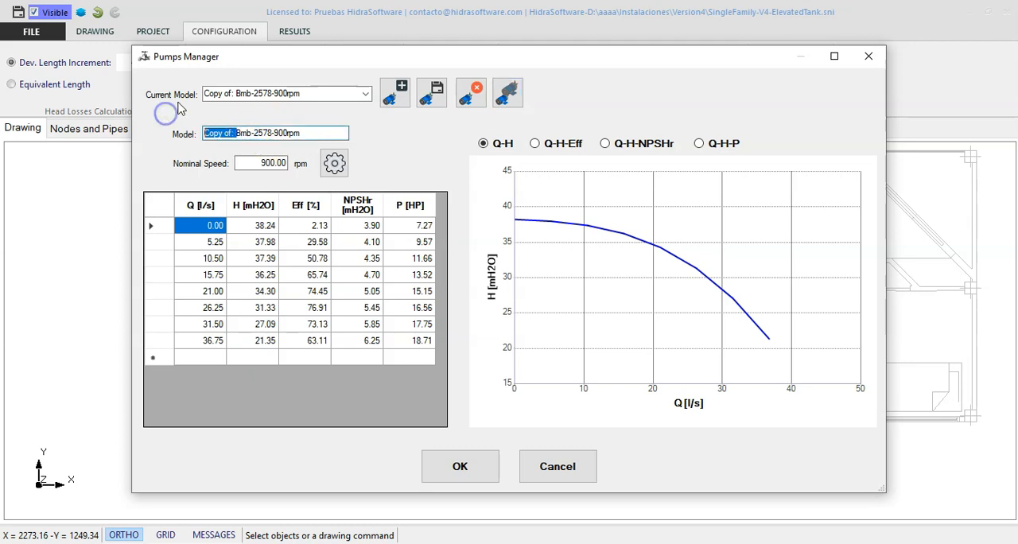
pyautogui.press('BackSpace')
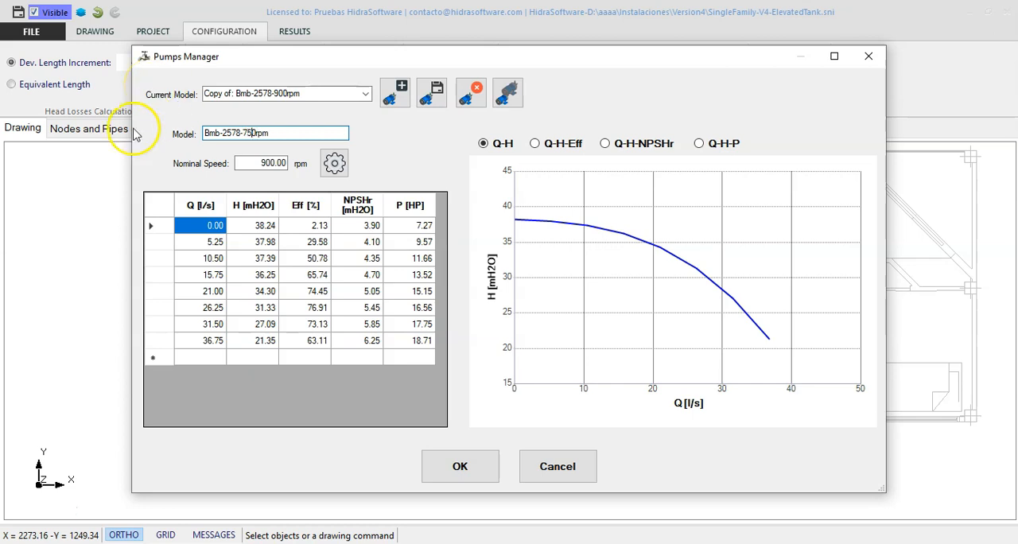
pyautogui.click(253, 162)
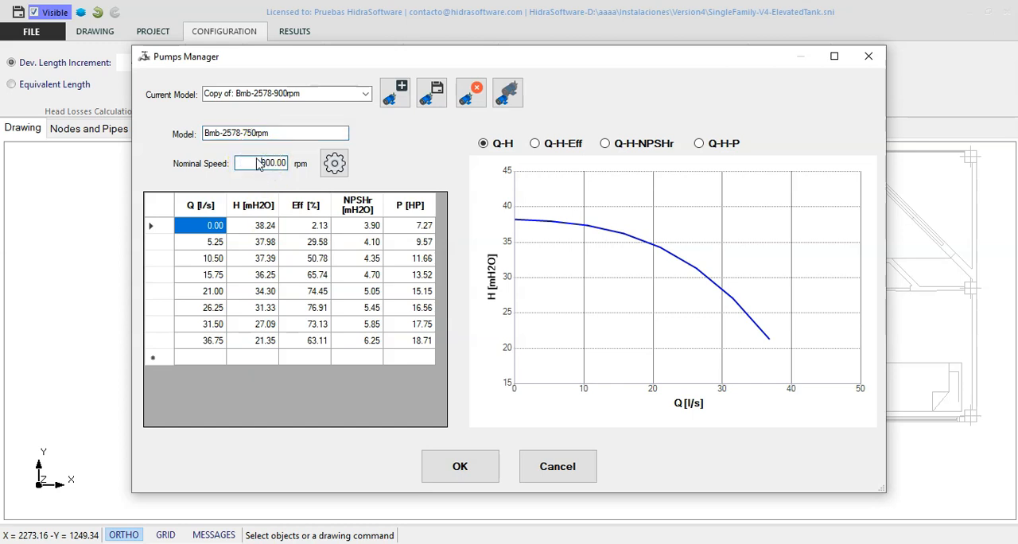
pyautogui.click(432, 93)
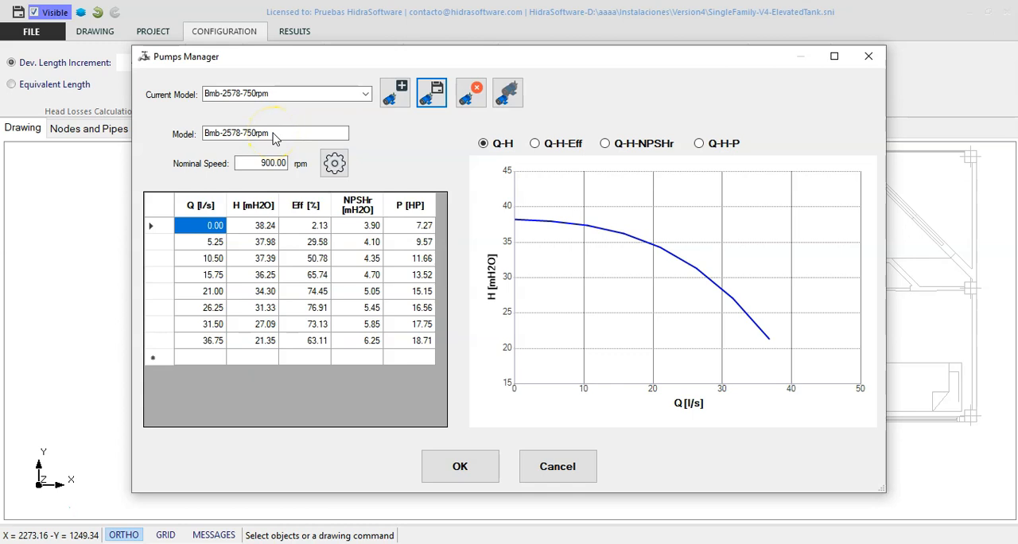
# - Modify the characteristic curve of Bmb-2578-750rpm for a new rotational speed of 750 rpm and save the model
pyautogui.click(279, 164)
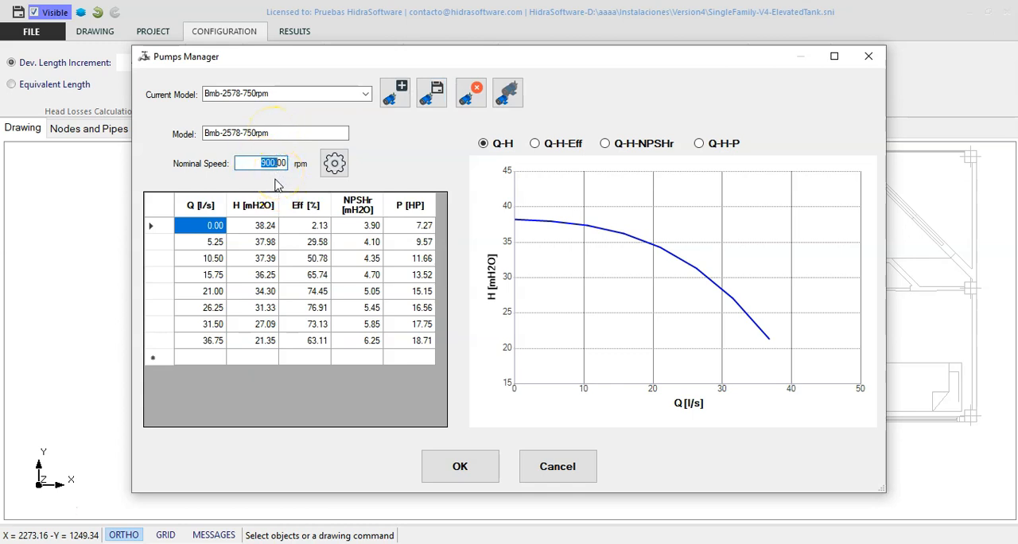
pyautogui.click(256, 133)
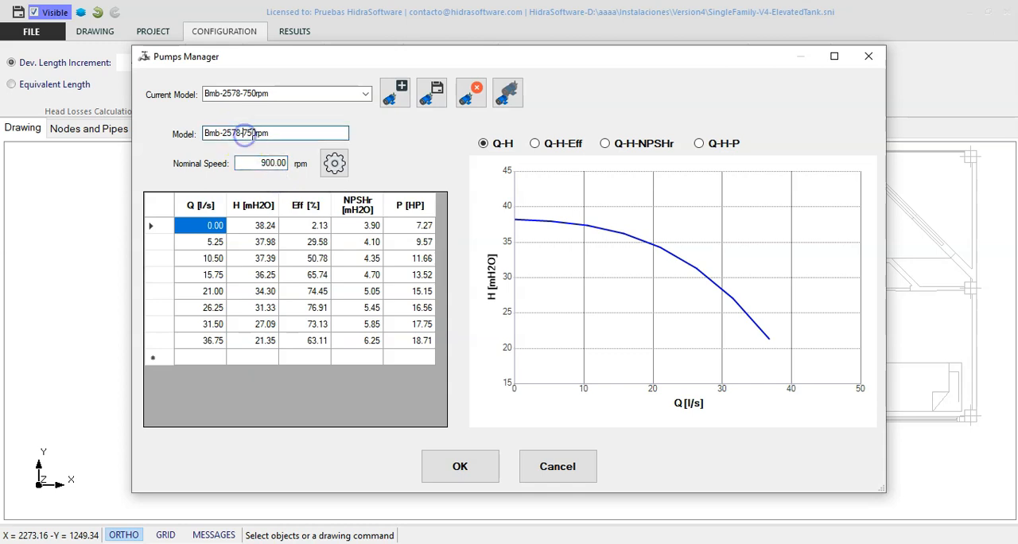
pyautogui.moveTo(243, 132); pyautogui.dragTo(257, 132)
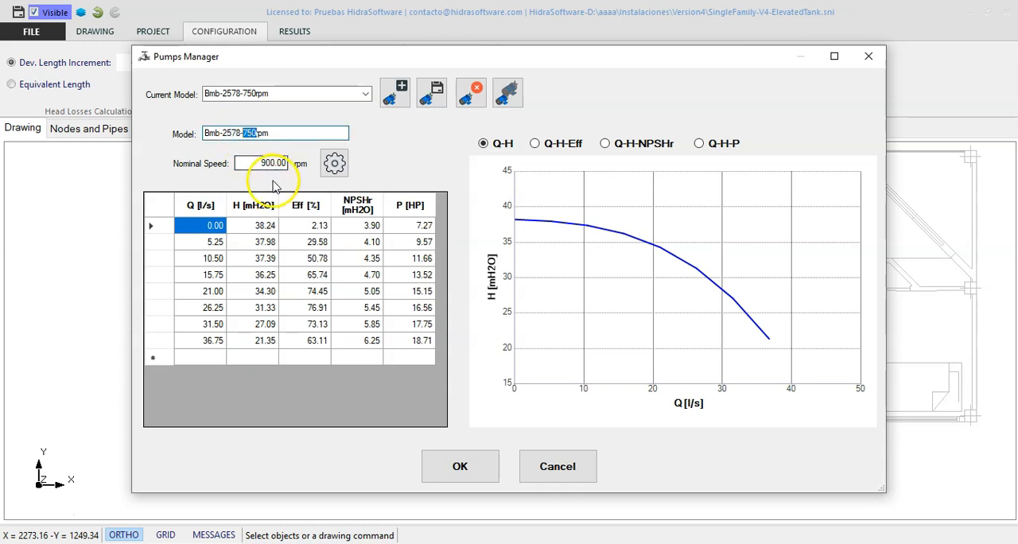
pyautogui.click(336, 165)
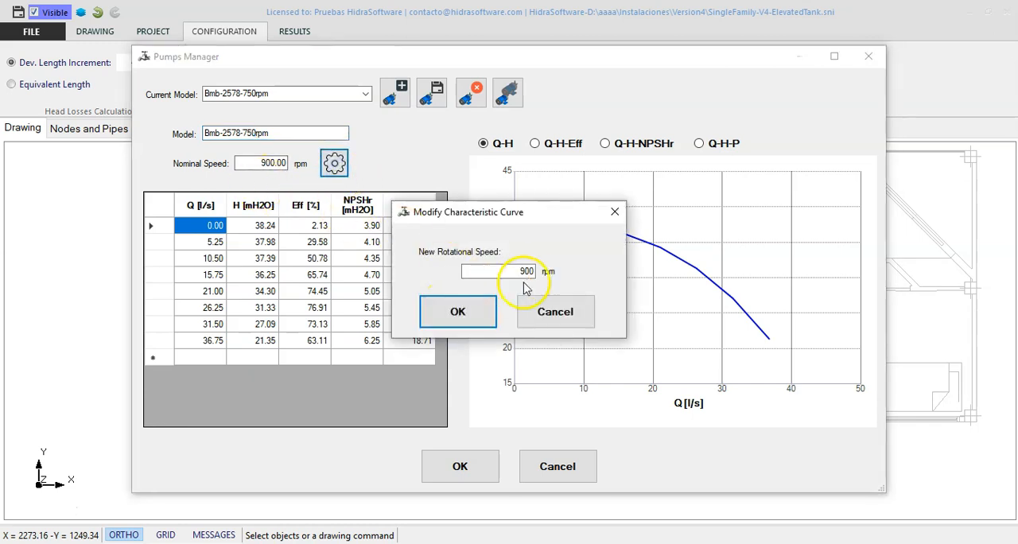
pyautogui.moveTo(514, 272); pyautogui.dragTo(574, 282)
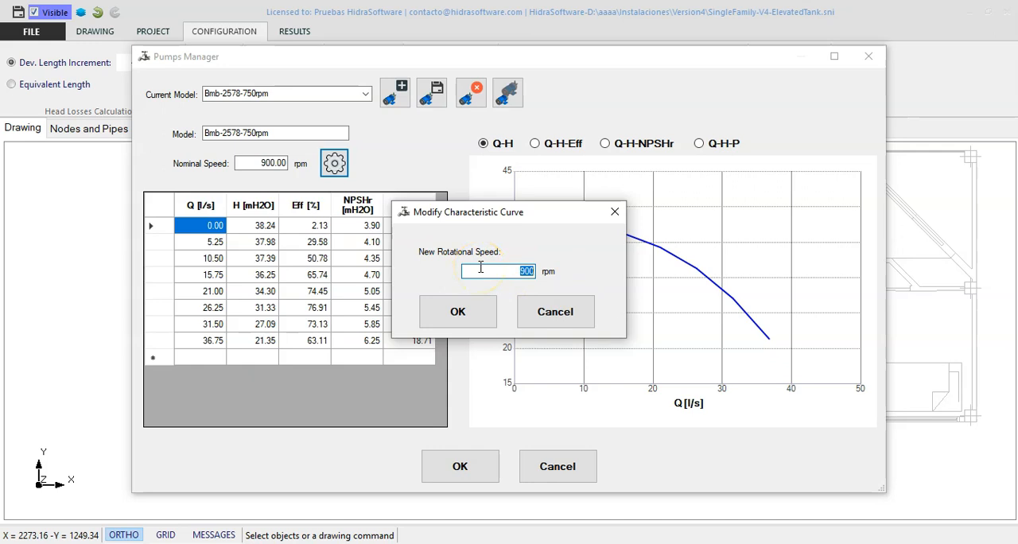
pyautogui.write('750')
pyautogui.click(456, 309)
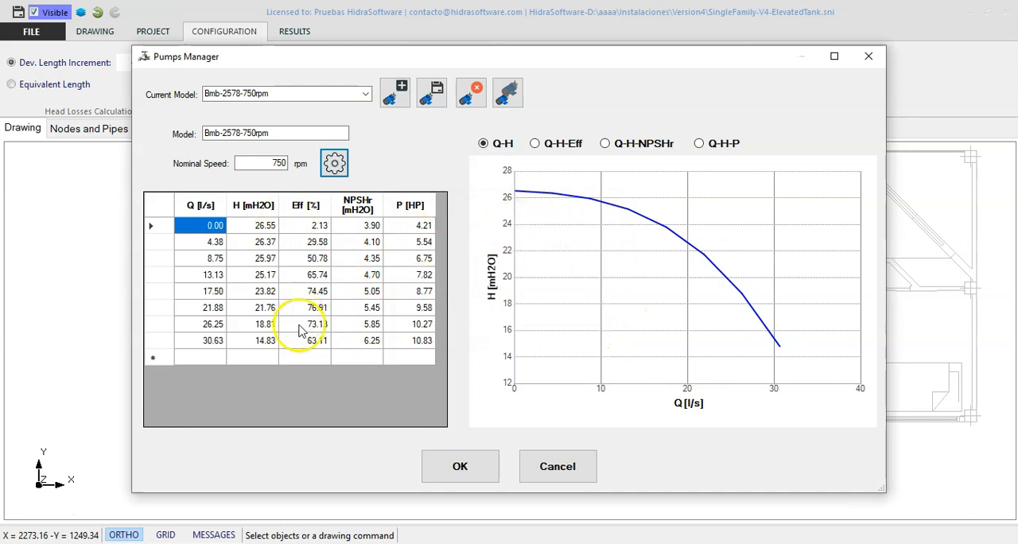
pyautogui.click(440, 105)
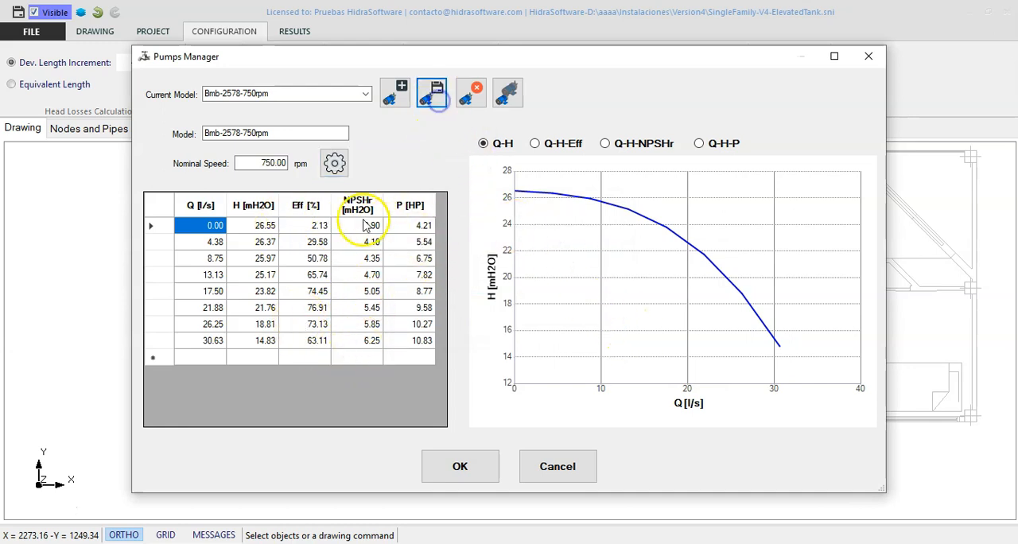
# - Delete the second Bmb-2578-900rpm entry from the pump models in the database
pyautogui.click(365, 93)
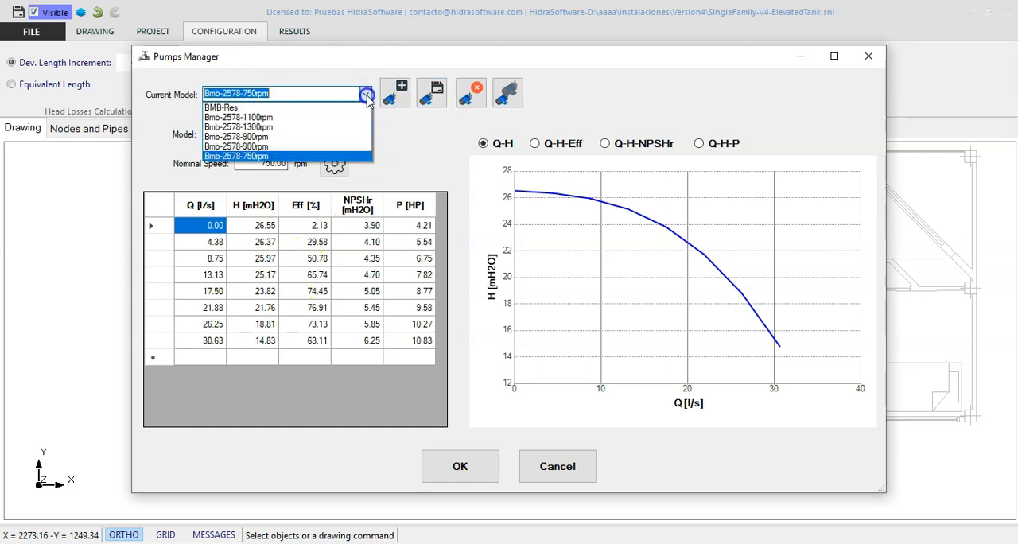
pyautogui.click(354, 150)
pyautogui.click(470, 93)
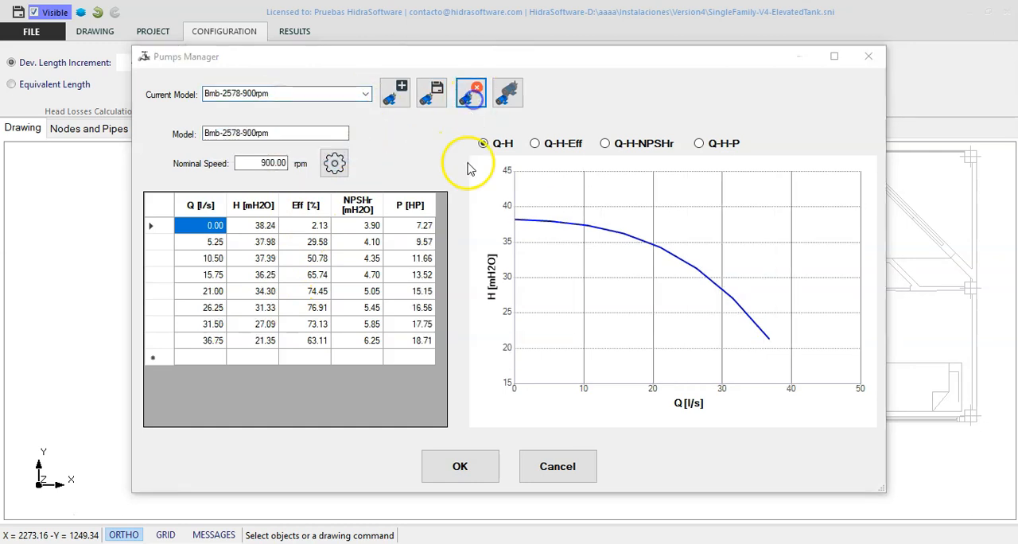
pyautogui.click(549, 334)
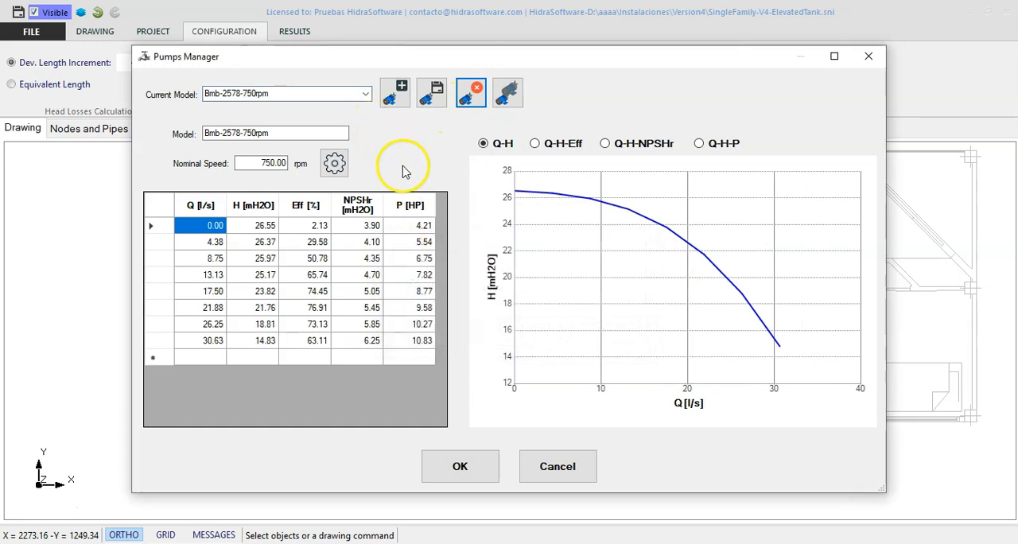
# - Browse through the remaining pump models to compare their data tables and Q-H curves
pyautogui.click(365, 94)
pyautogui.click(348, 141)
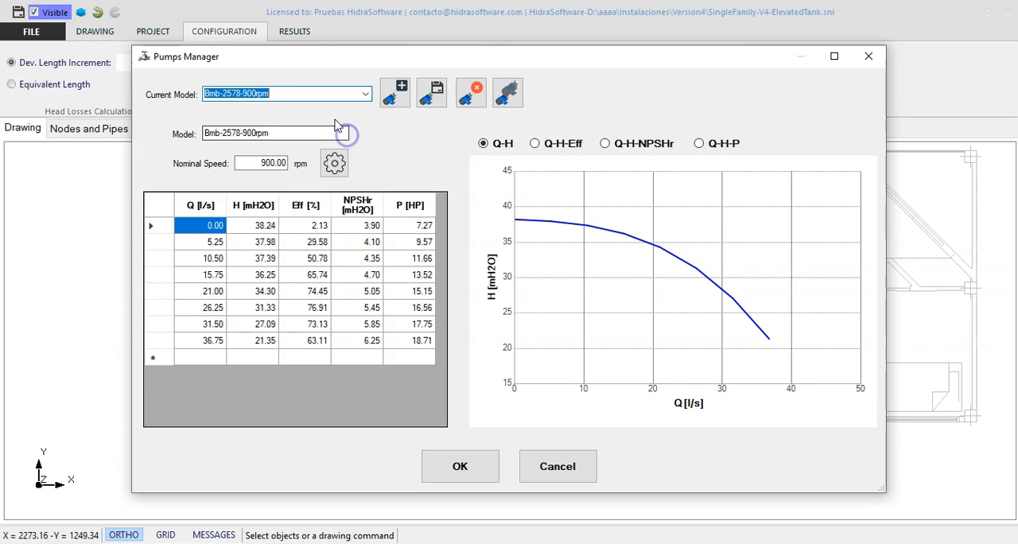
pyautogui.scroll(-1, 325, 101)
pyautogui.scroll(1, 319, 94)
pyautogui.scroll(1, 320, 94)
pyautogui.scroll(-3, 320, 93)
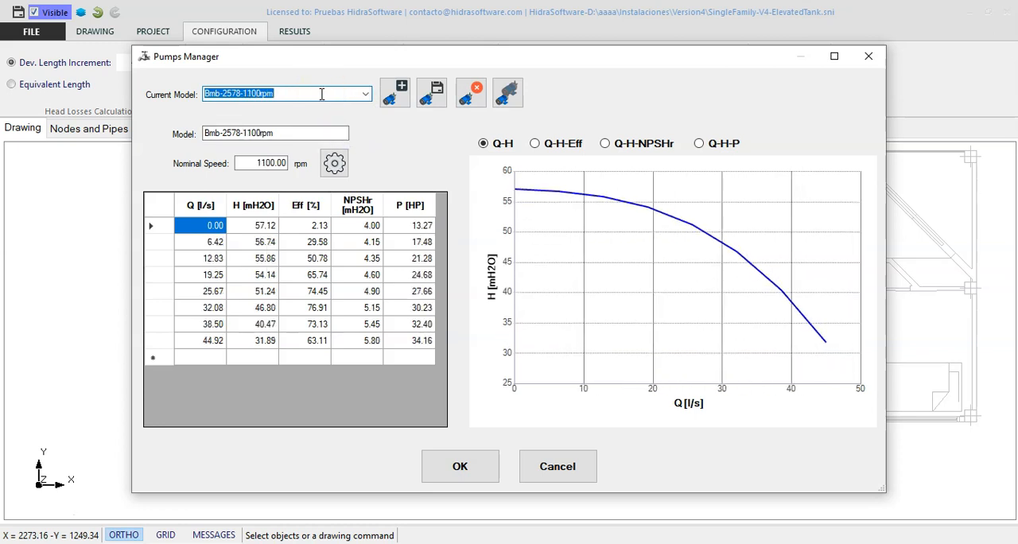
pyautogui.scroll(3, 321, 94)
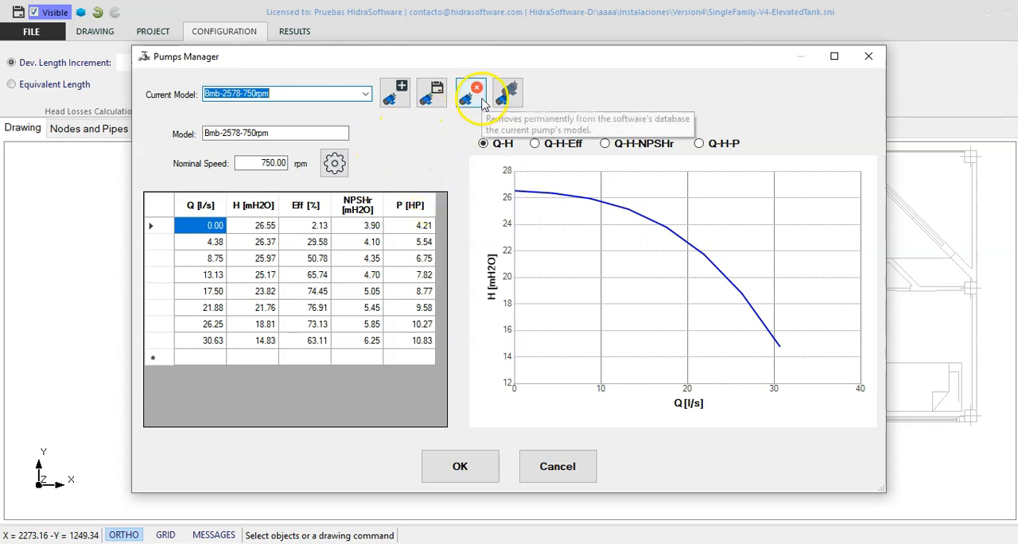
# - Try to delete the remaining Bmb-2578-900rpm pump model, declining the removal of the pumping pipes assigned to it
pyautogui.click(366, 94)
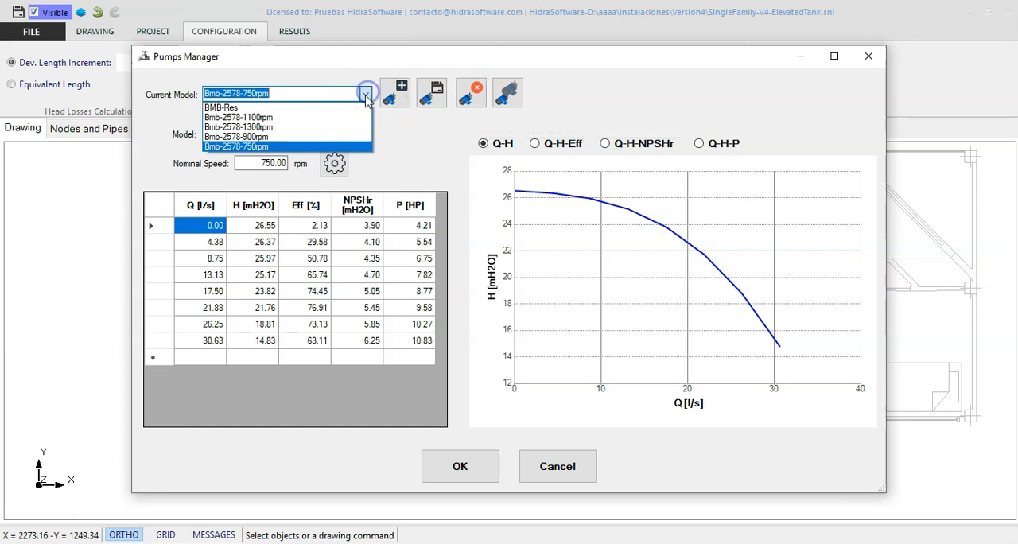
pyautogui.click(314, 137)
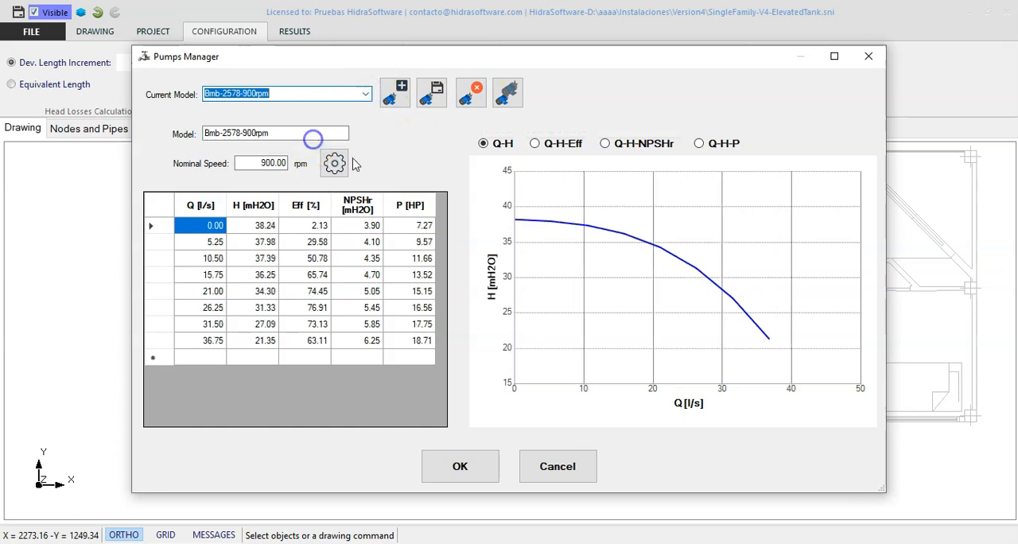
pyautogui.click(476, 103)
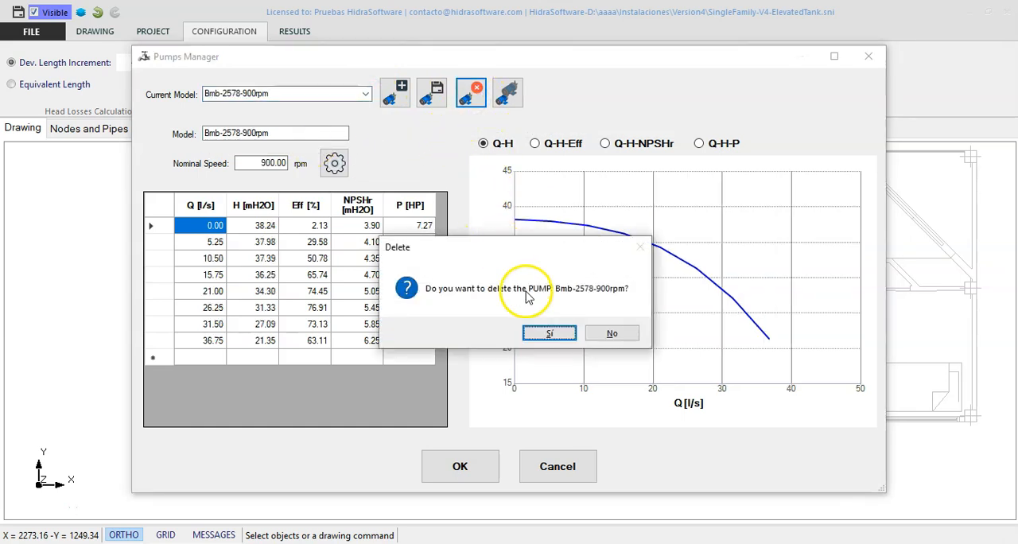
pyautogui.click(552, 333)
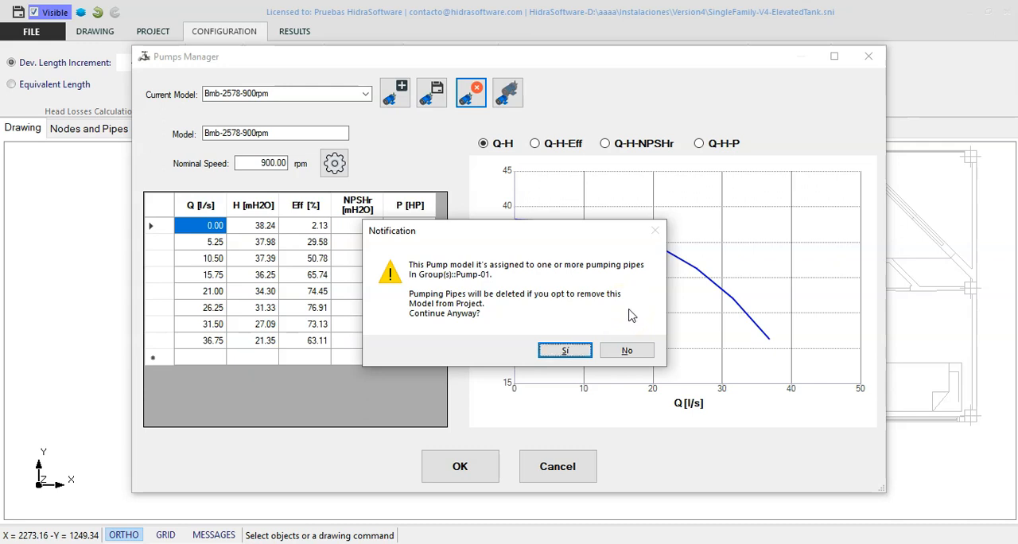
pyautogui.click(627, 350)
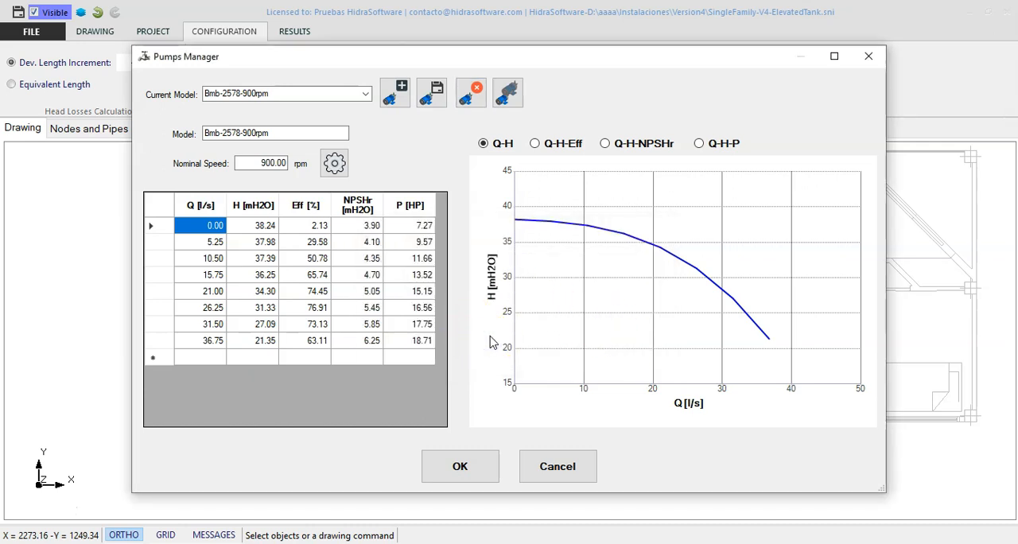
# - Check the list of available pump models and close the Pumps Manager by cancelling
pyautogui.click(367, 93)
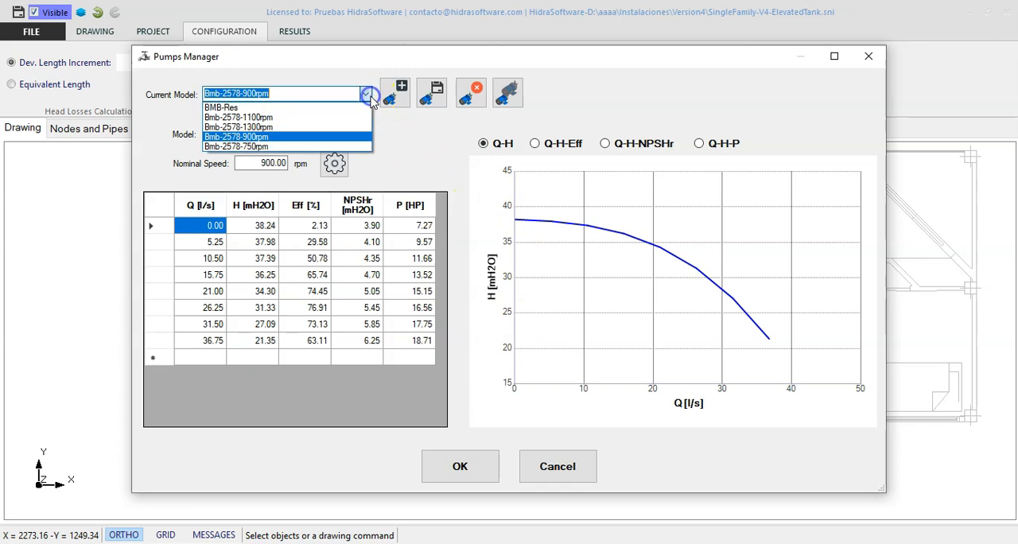
pyautogui.click(429, 148)
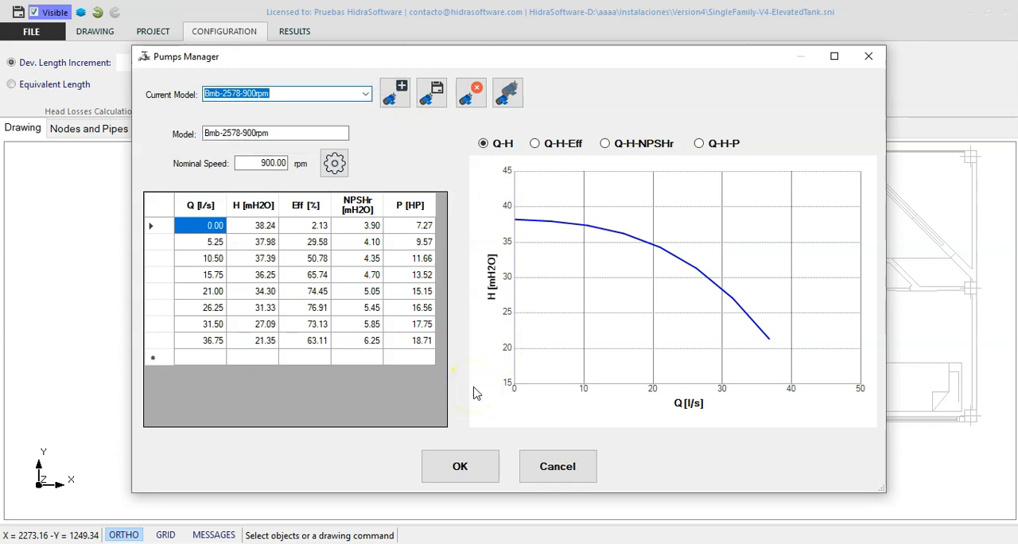
pyautogui.click(541, 474)
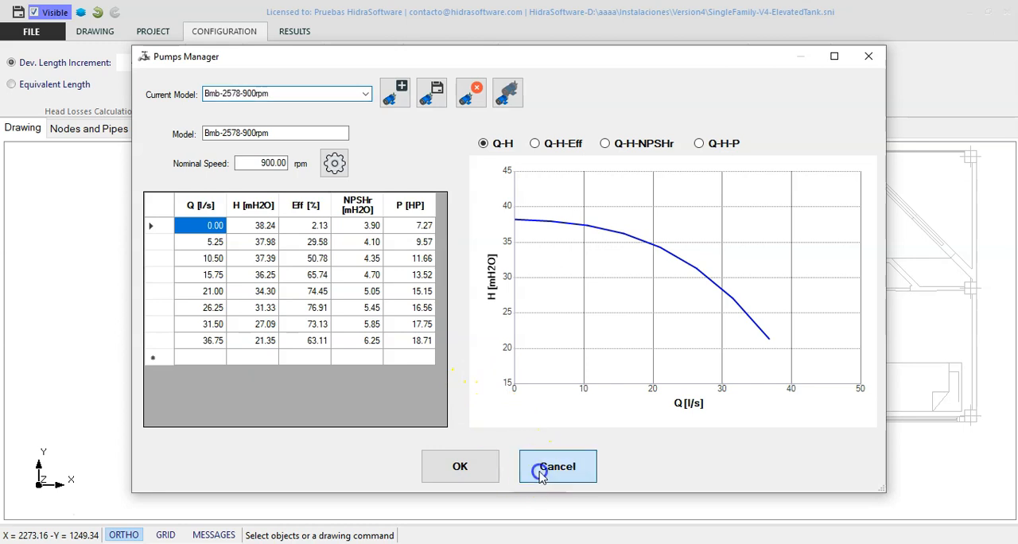